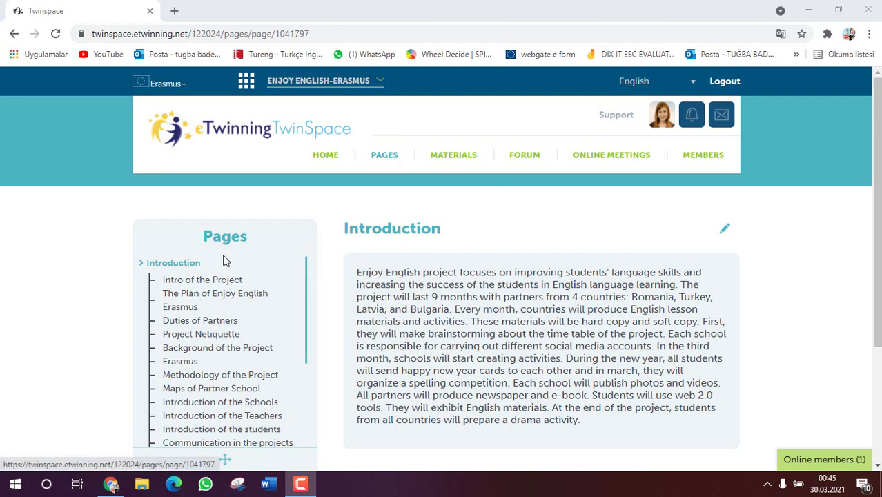
Open the "Intro of the Project" page listed under Introduction
click(310, 285)
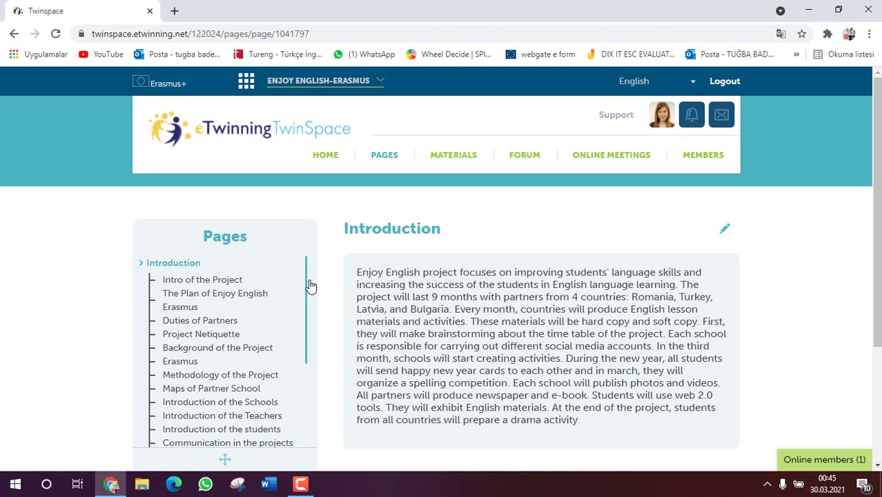
drag(310, 285, 350, 113)
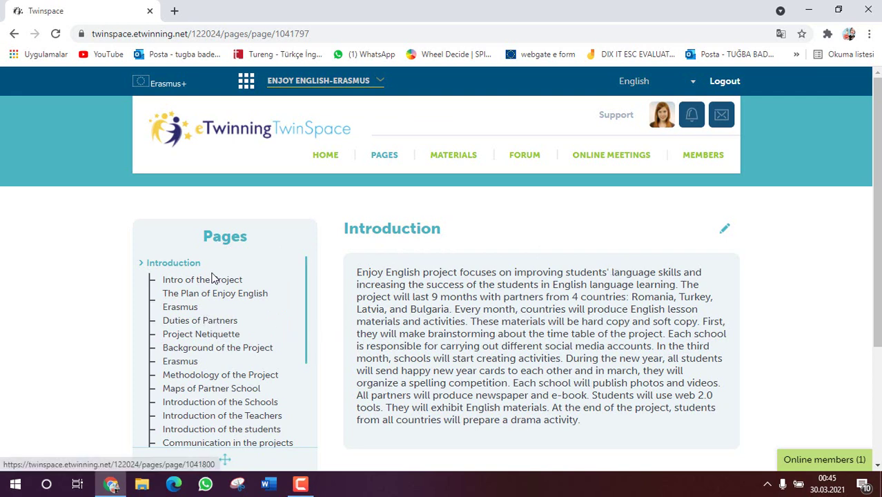
scroll(305, 345, down, 3)
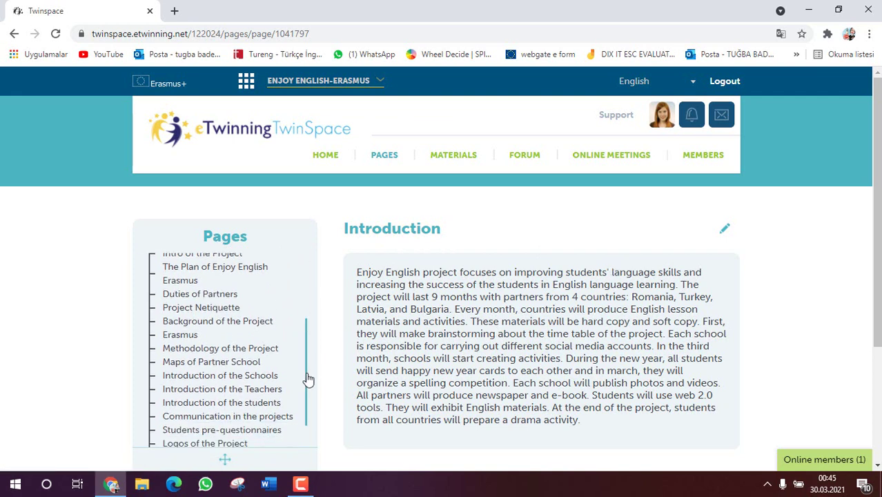
scroll(309, 368, up, 4)
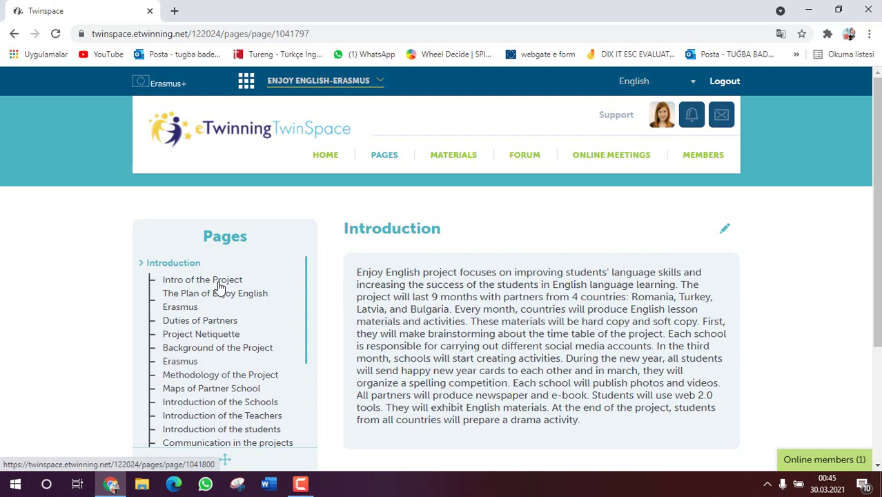
click(218, 283)
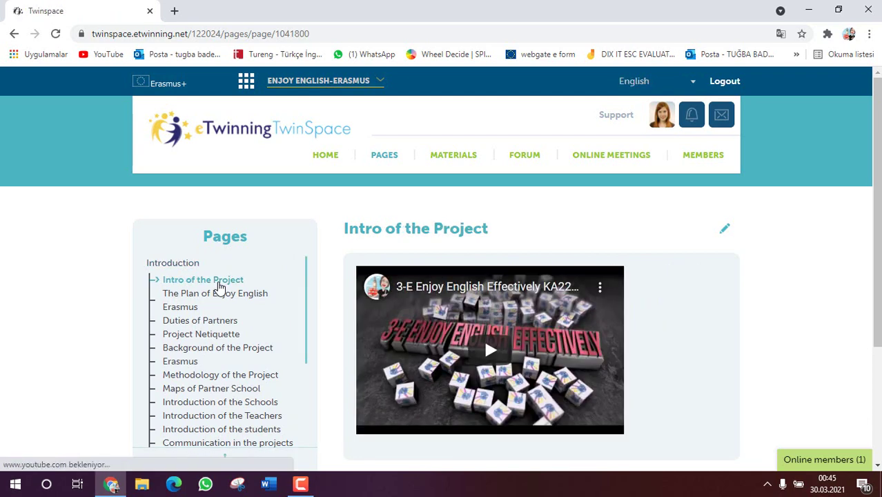
Switch the Intro of the Project page to edit mode and check its title dialog, leaving the title as it is
drag(877, 197, 876, 217)
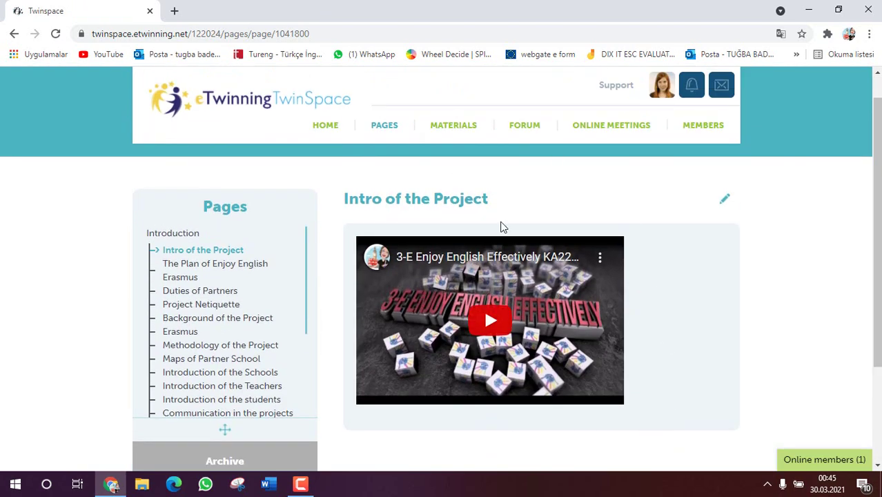
click(726, 202)
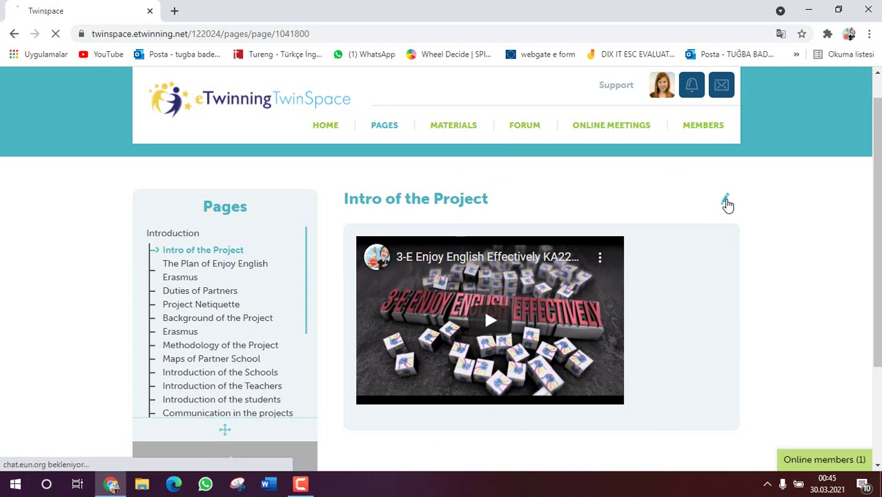
scroll(462, 256, down, 6)
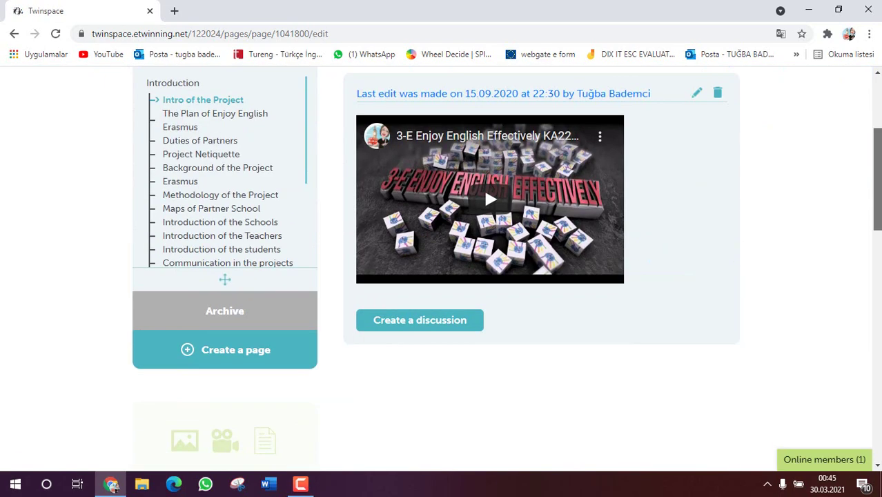
scroll(462, 257, up, 6)
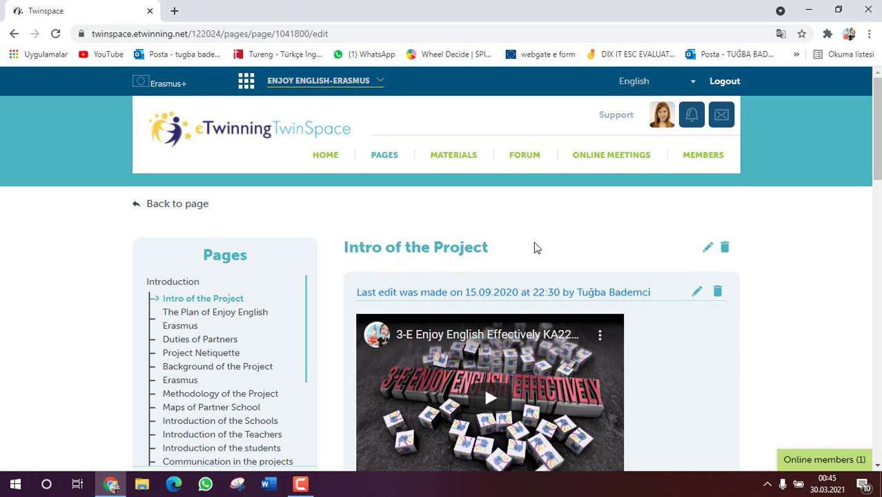
click(709, 251)
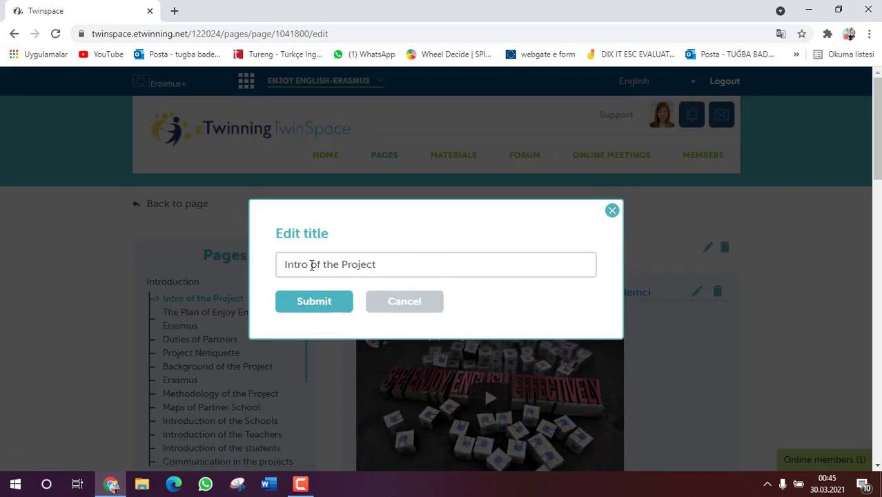
click(612, 210)
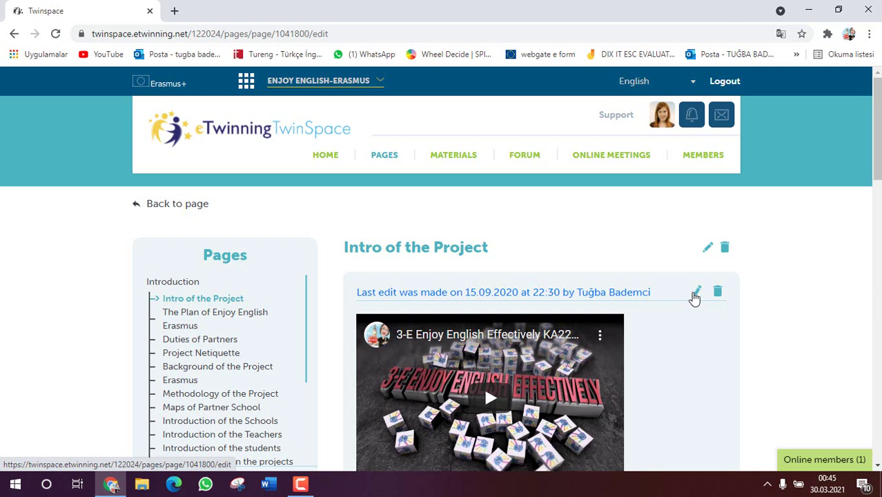
Open the content block of the Intro of the Project page in the text editor
click(694, 296)
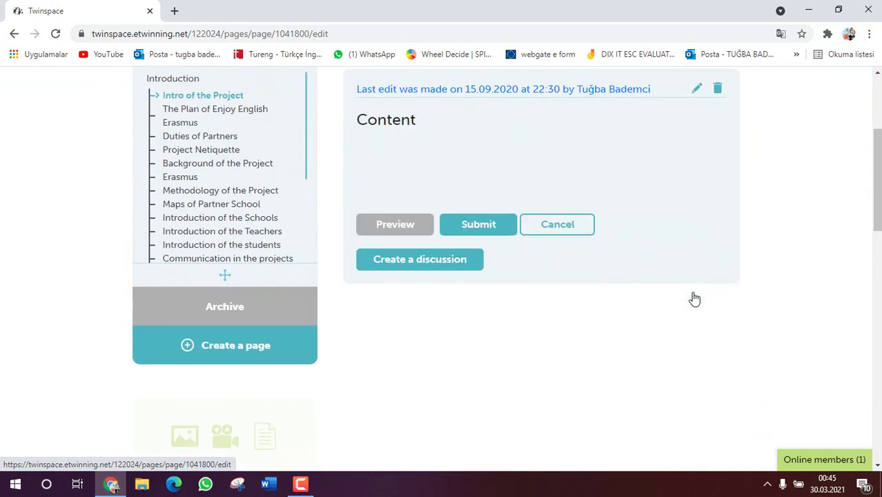
scroll(711, 125, up, 1)
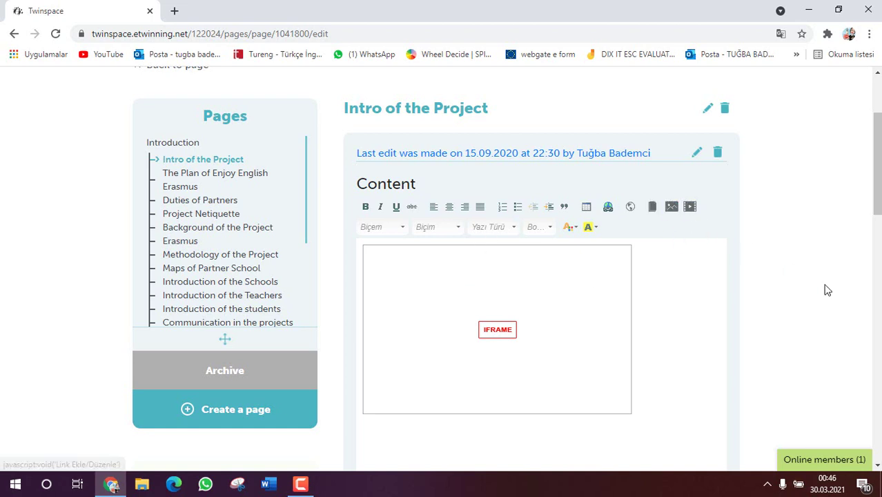
scroll(826, 290, down, 1)
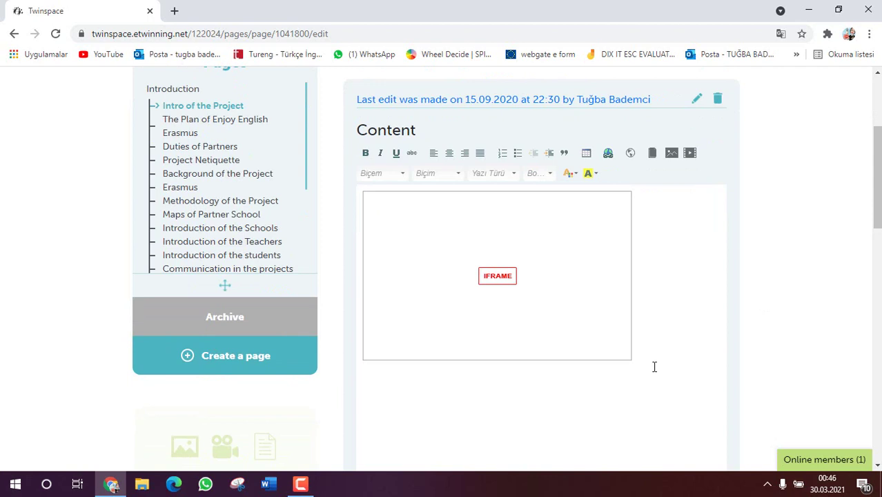
Insert a blank line above the embedded IFRAME and enter the test text "sgdhjdgghjdsfghjfdghjsd" in front of it
click(654, 367)
key(Return)
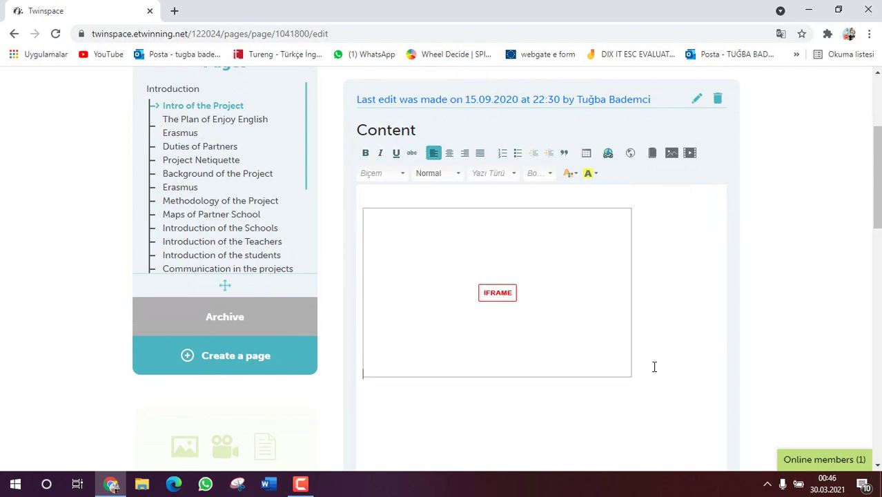
text(sgdhjdgghjdsfghjfdghjsd)
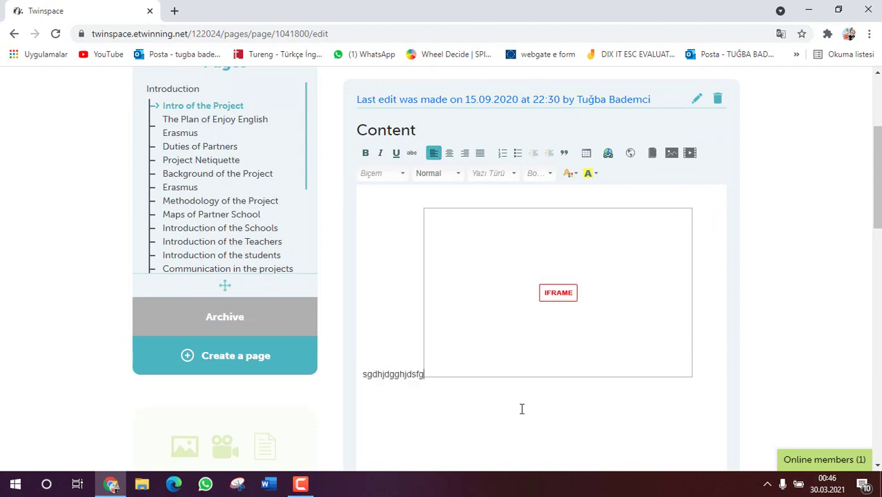
Delete the embedded IFRAME and the test text so that the content area is empty
click(479, 224)
key(Delete)
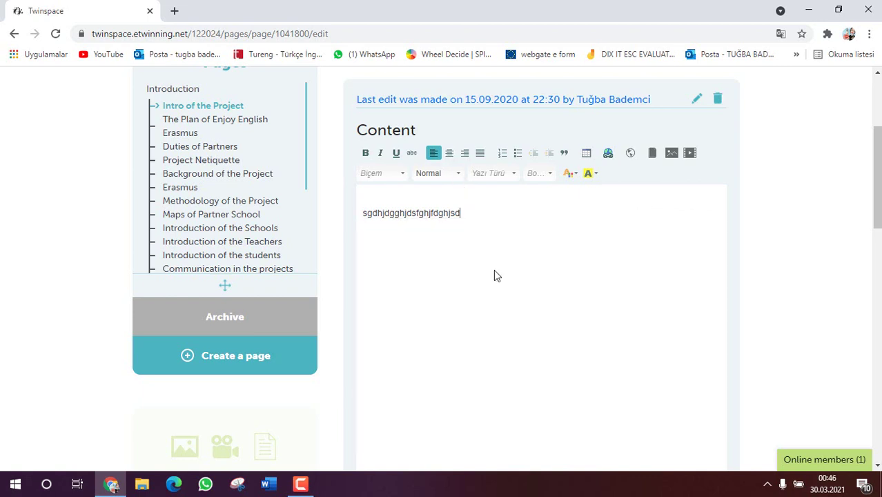
drag(481, 222, 286, 193)
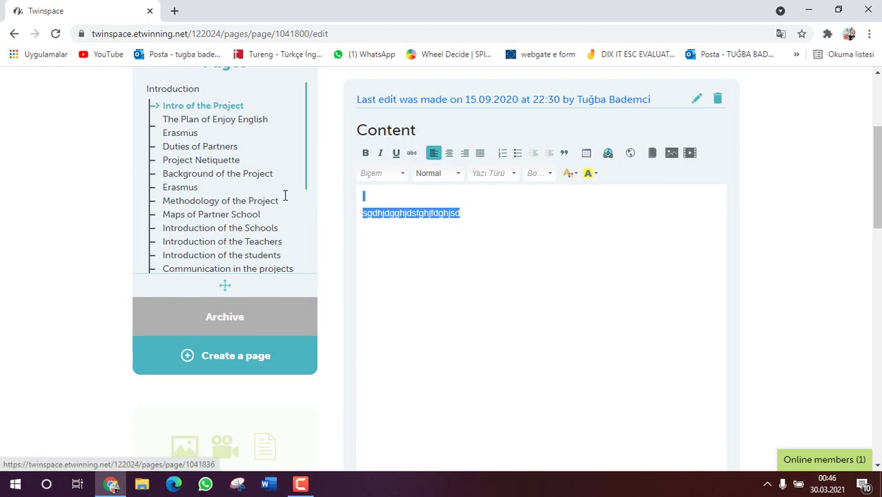
key(Delete)
Try out some random letters in the empty content area, then replace them with "Hello"
text(sdgsjdhgfhjgsfdj)
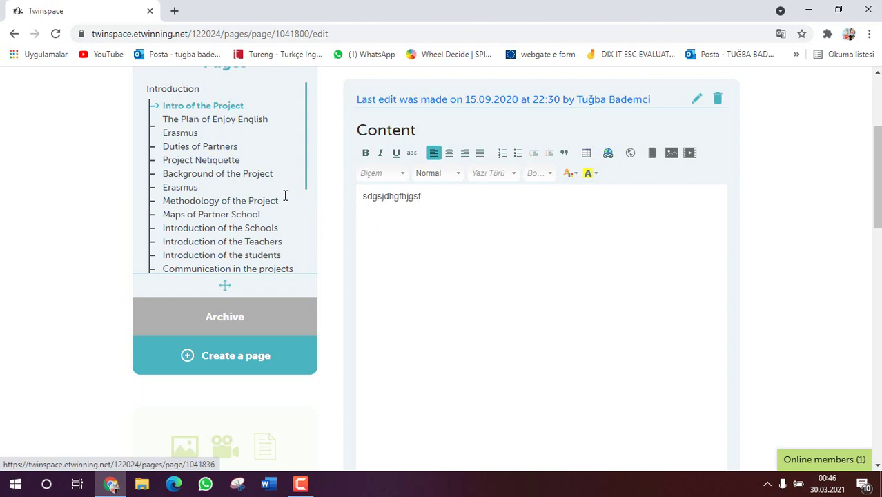
key(BackSpace)
key(BackSpace)
key(BackSpace)
key(BackSpace)
key(BackSpace)
key(BackSpace)
key(BackSpace)
key(BackSpace)
key(BackSpace)
key(BackSpace)
key(BackSpace)
key(BackSpace)
key(BackSpace)
key(BackSpace)
Make the word "Hello" bold, italic and underlined
key(ctrl+a)
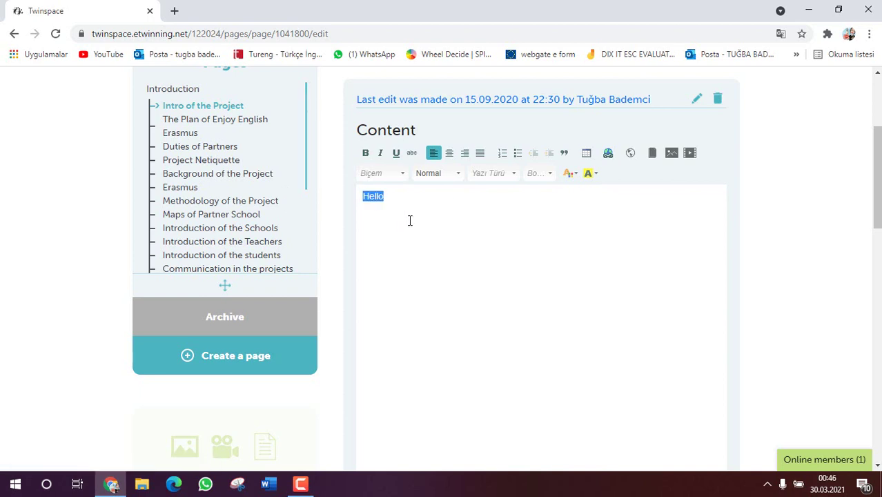
click(367, 155)
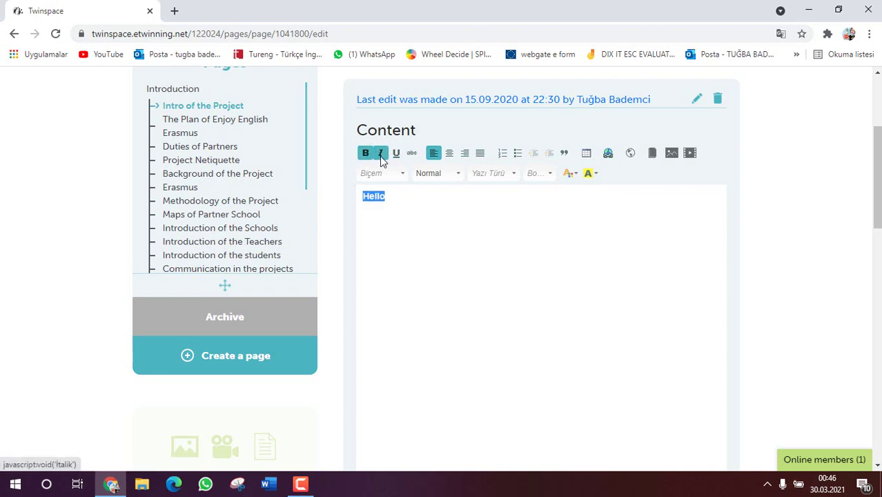
click(379, 154)
click(396, 153)
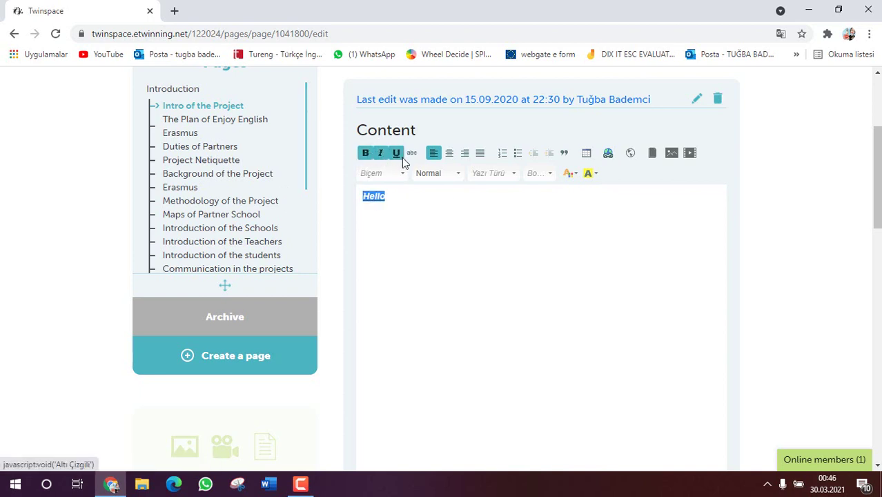
Apply the Başlık 1 heading format to the word "Hello"
click(415, 240)
drag(401, 204, 360, 203)
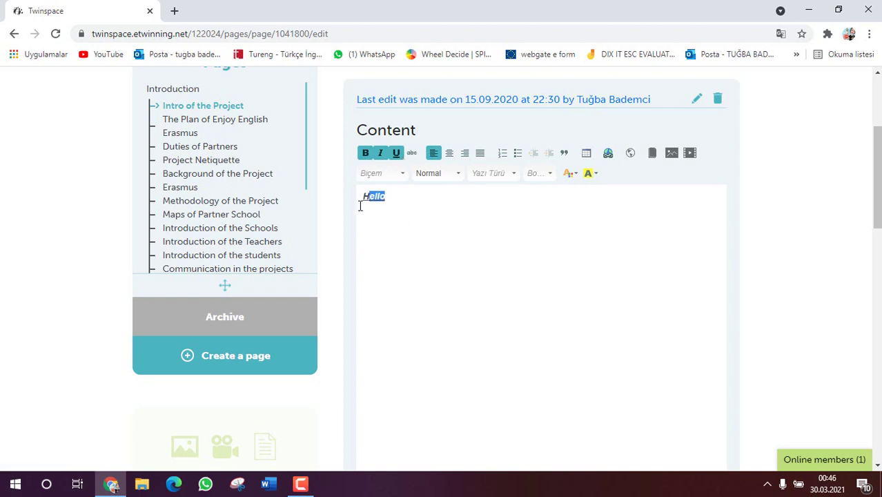
click(420, 175)
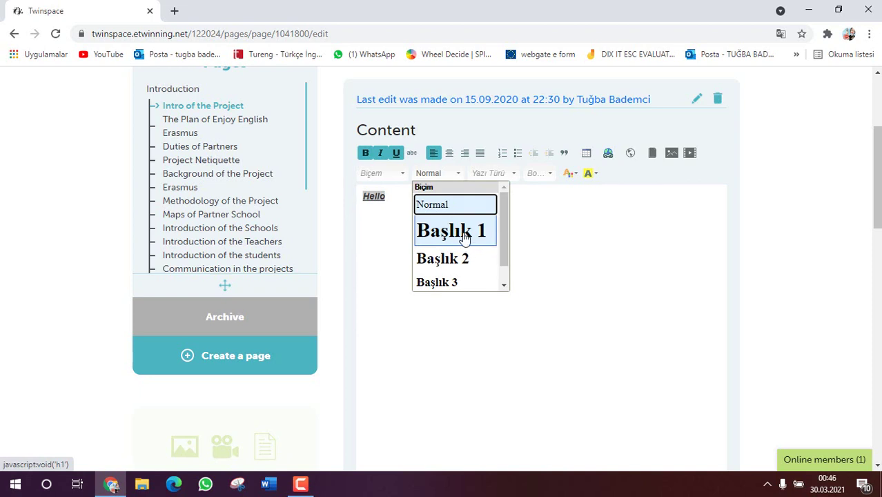
click(455, 235)
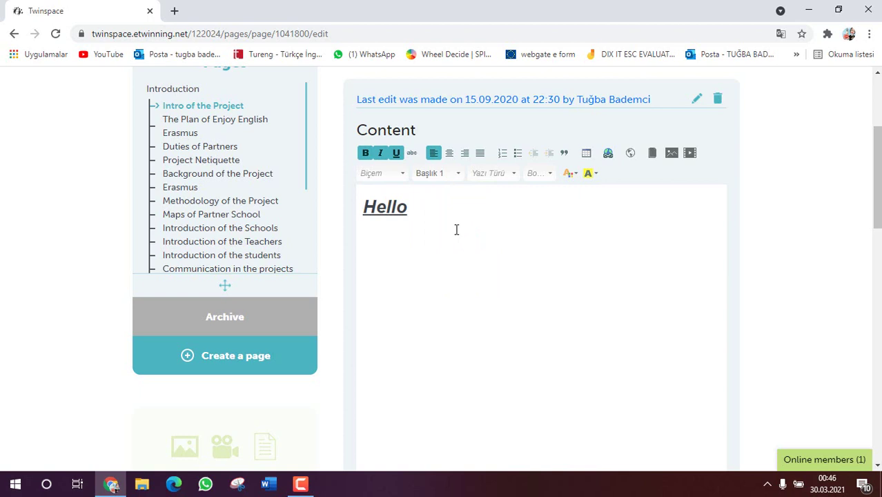
Change the text colour of the "Hello" heading to red
click(573, 176)
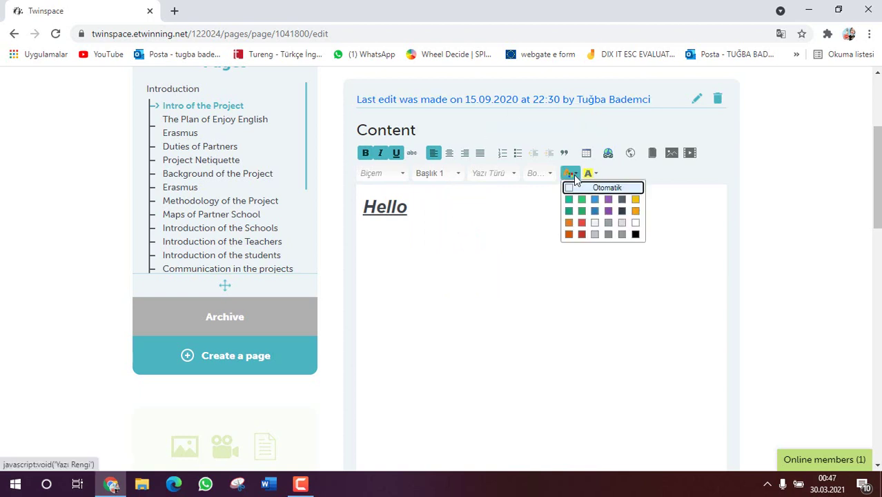
click(582, 226)
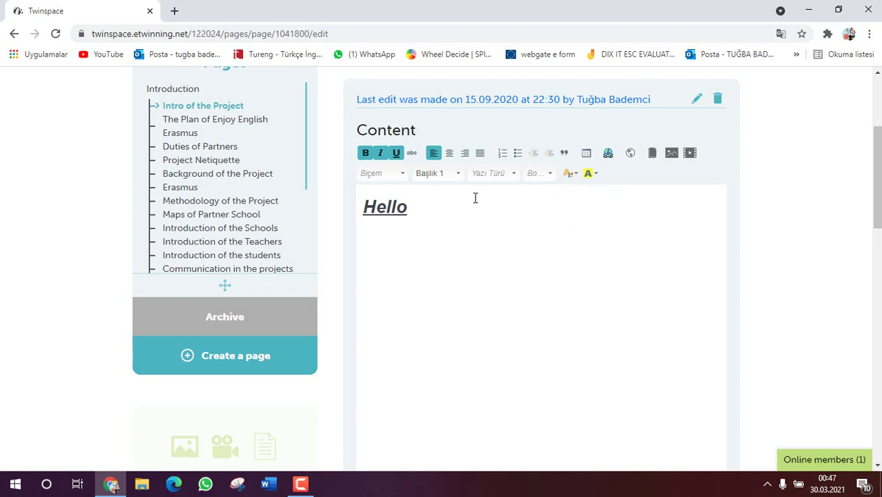
drag(475, 196, 345, 198)
click(570, 173)
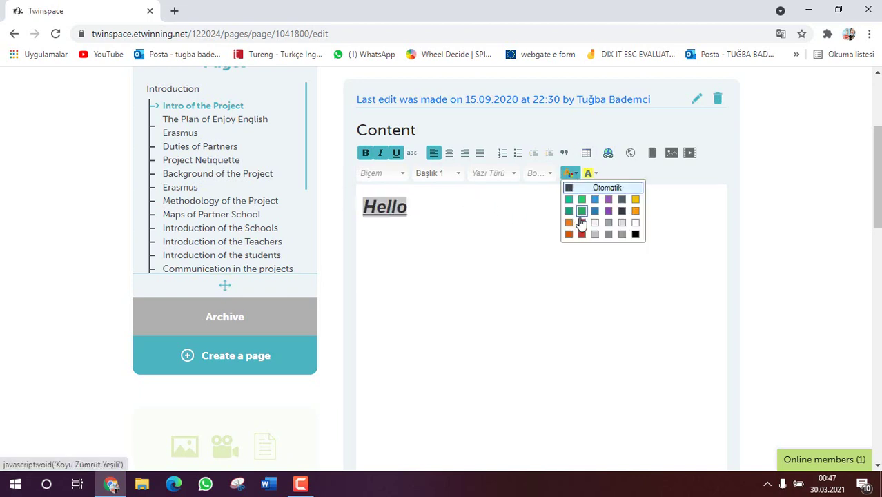
click(569, 229)
click(503, 234)
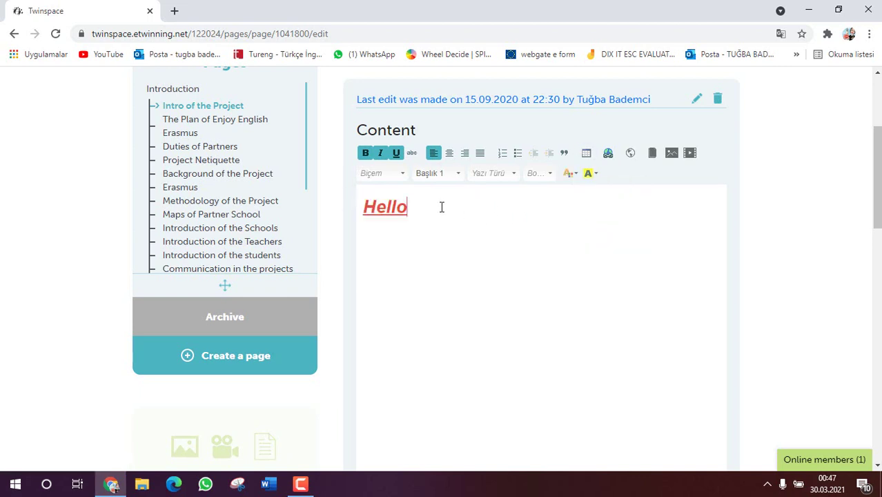
Try a red background on the "Hello" heading, then set its background colour to green
drag(441, 207, 330, 208)
click(590, 174)
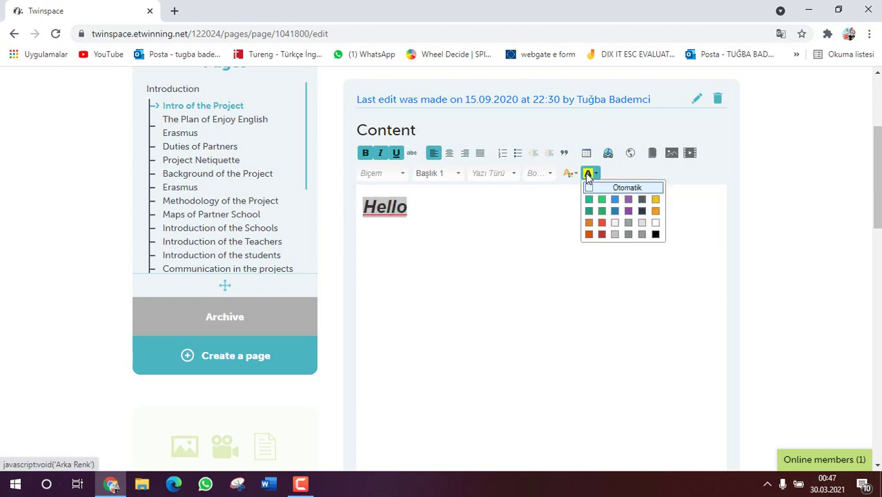
click(603, 234)
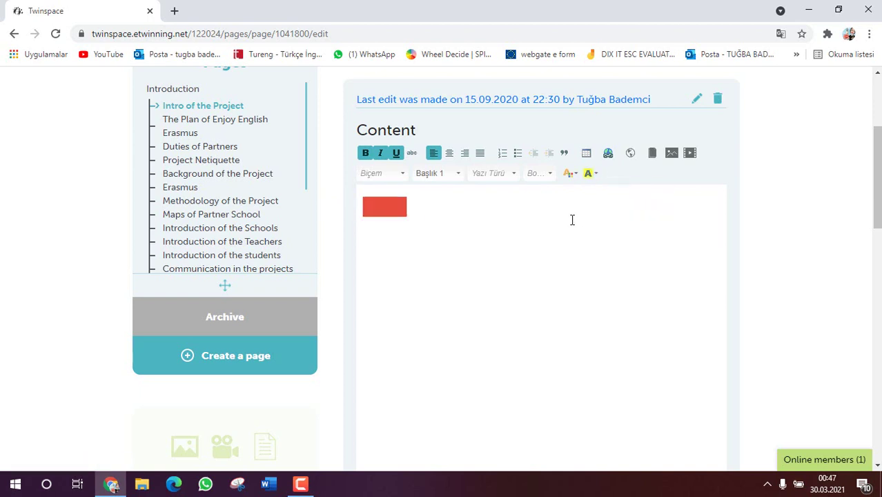
click(593, 175)
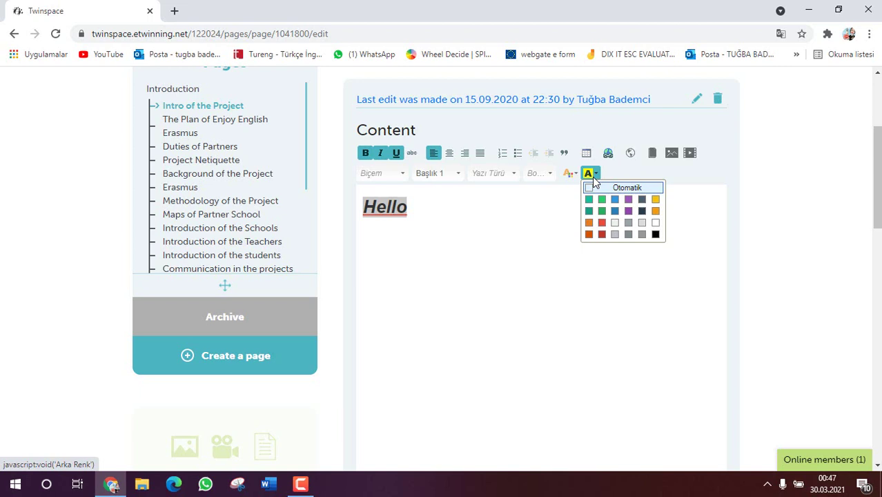
click(599, 200)
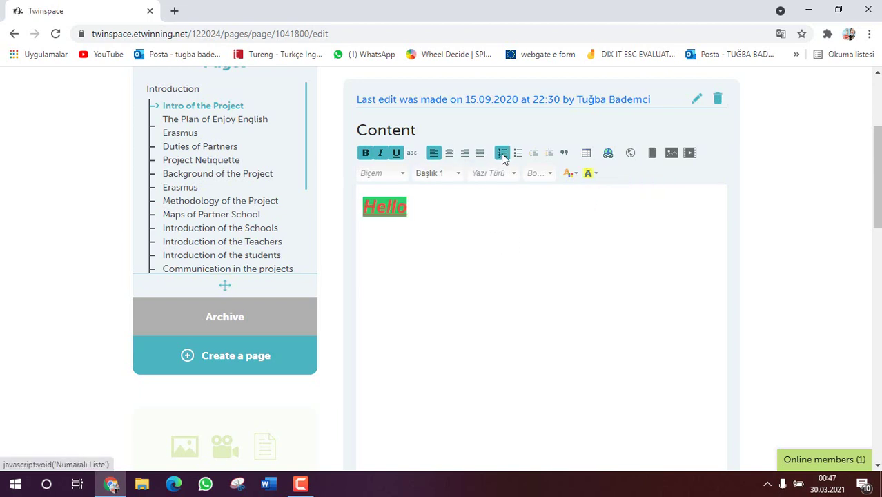
Start a numbered list below the "Hello" heading with the test item "xxcjkoxltyjkox"
click(437, 214)
key(Return)
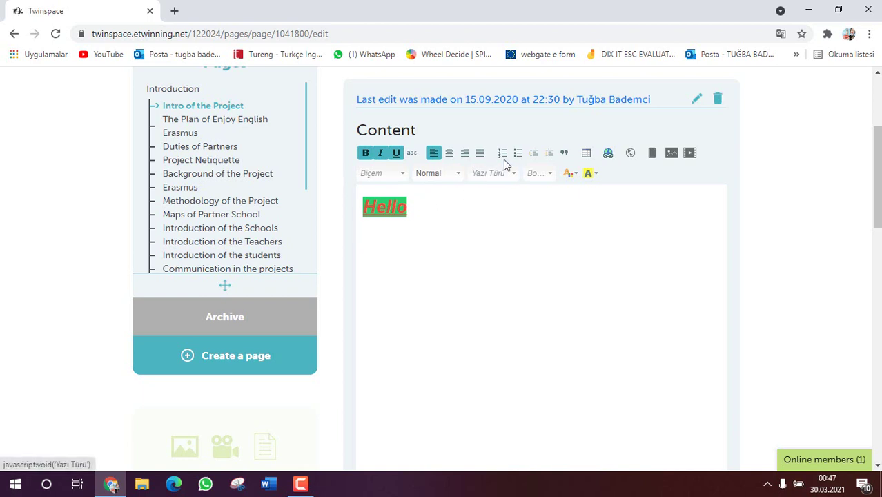
click(502, 158)
text(xxcjkoxltyjkox)
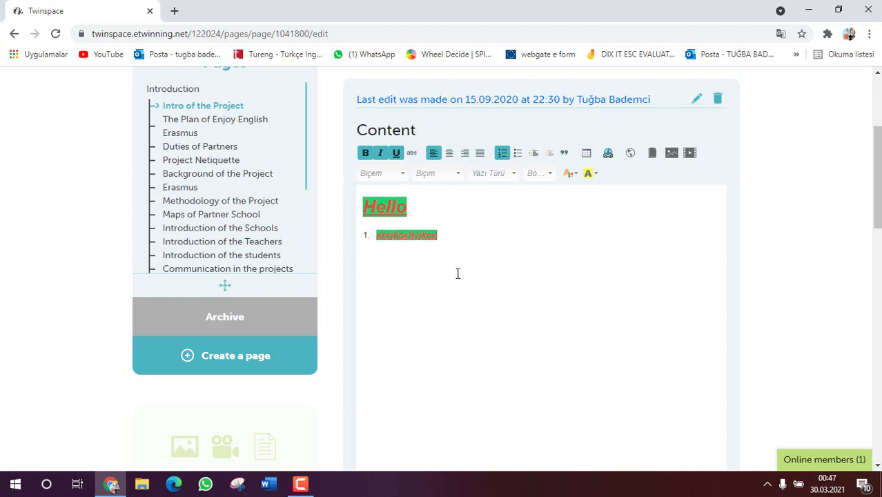
Add a second list item "zkjvjhxcjkvh", turn it into a bulleted item and end the list
key(Return)
text(xkvjltkxjkxh)
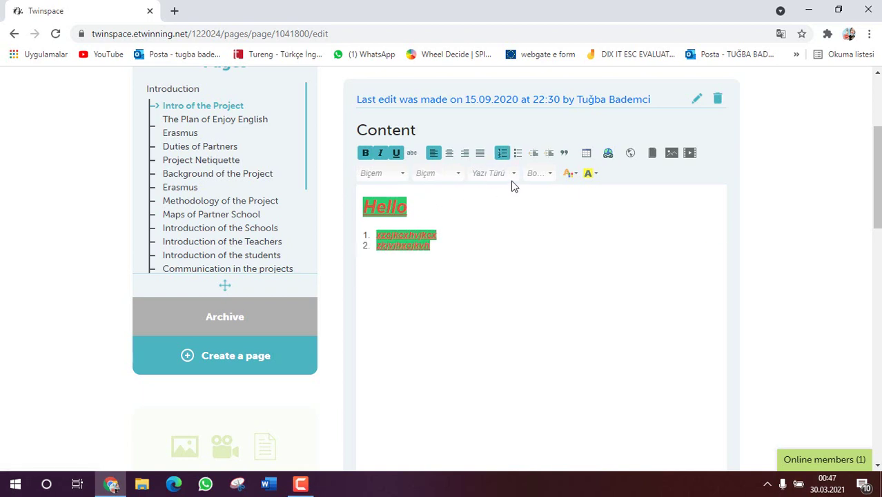
click(517, 153)
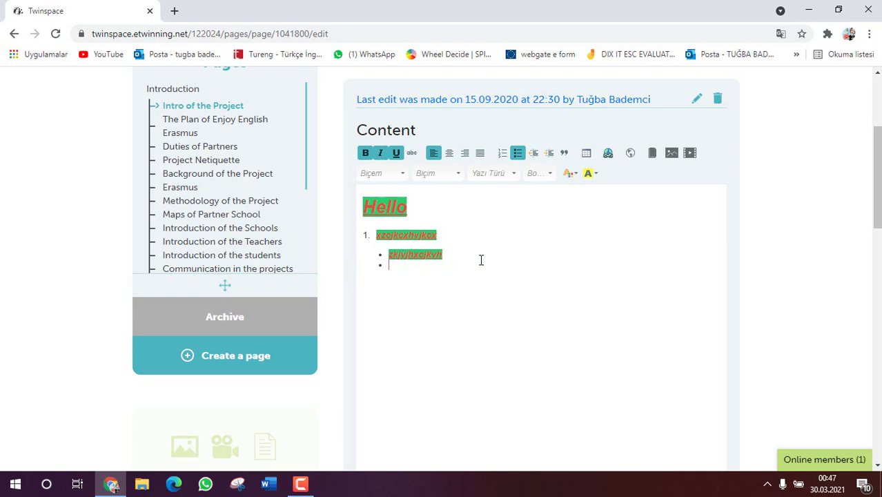
key(Return)
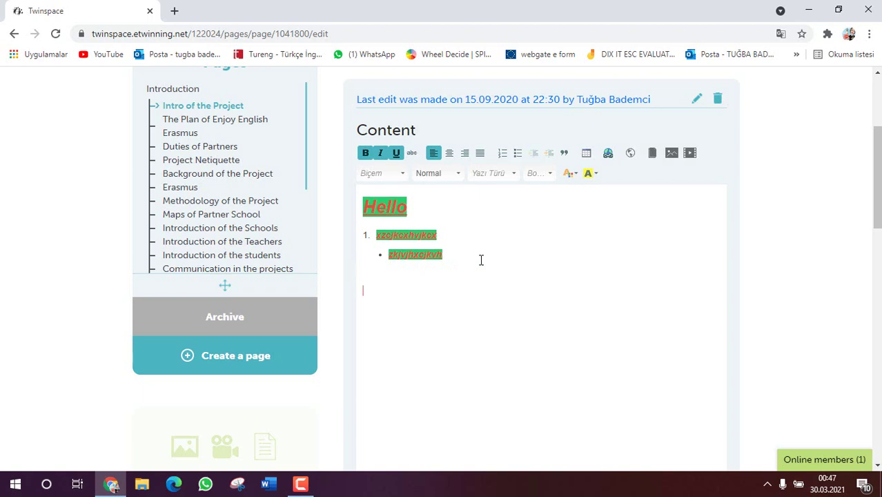
Insert a table with 3 rows and 2 columns below the list and fill its first row with "ncbhxcmbxmnxb" and "djhjkdjhhvk"
click(587, 153)
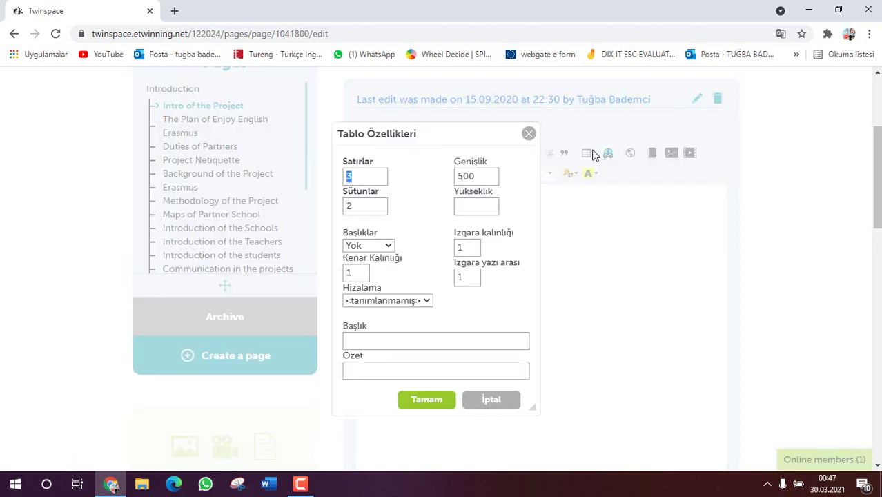
click(428, 400)
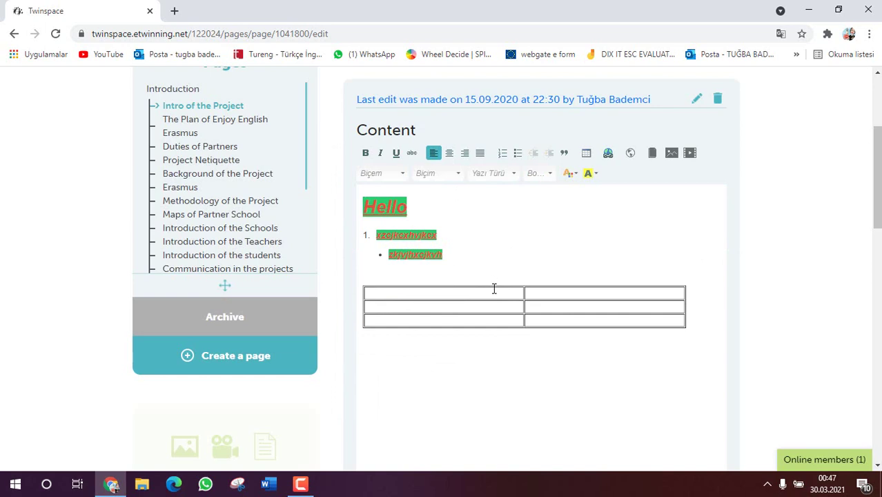
text(ncbhxcmbxmnxb)
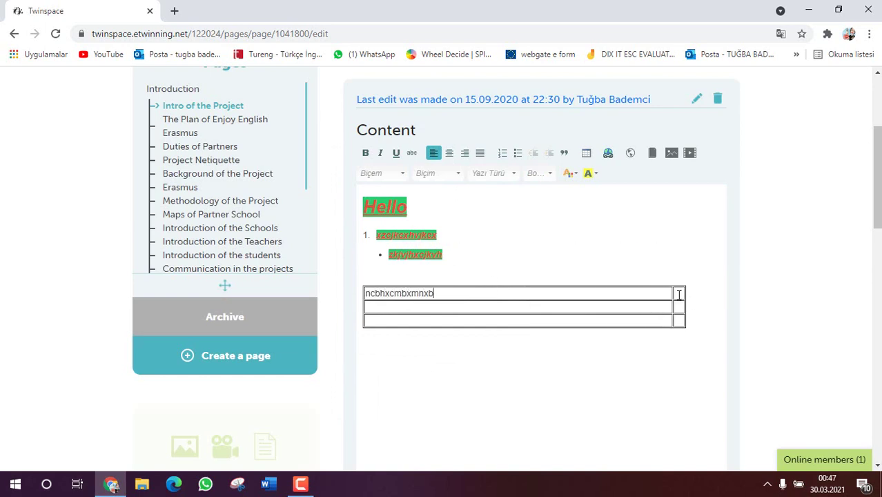
click(679, 295)
text(djhjkdjhhvk)
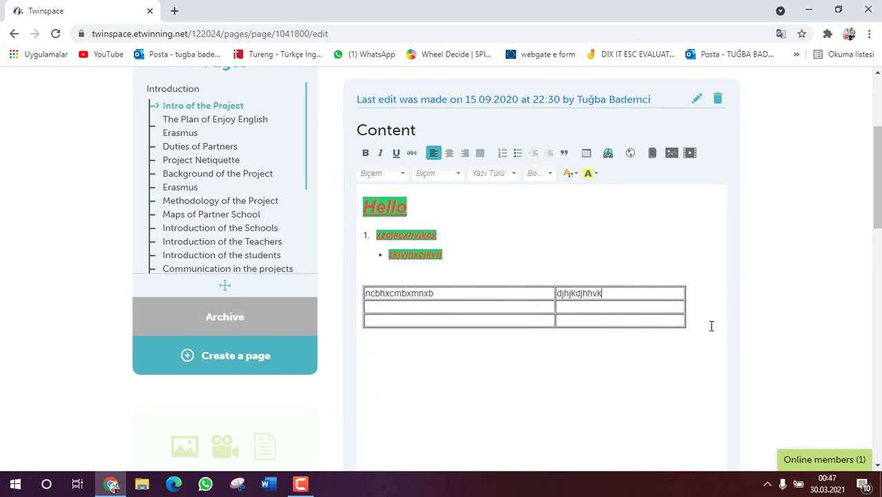
click(705, 325)
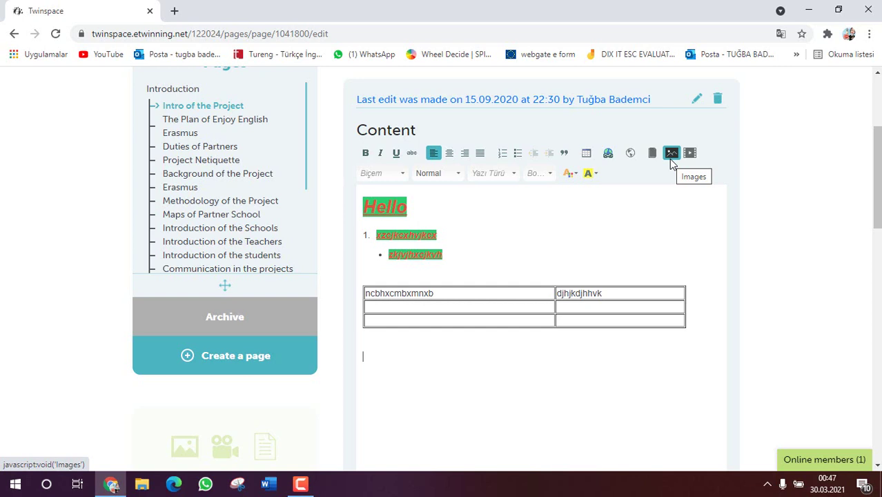
drag(878, 160, 880, 281)
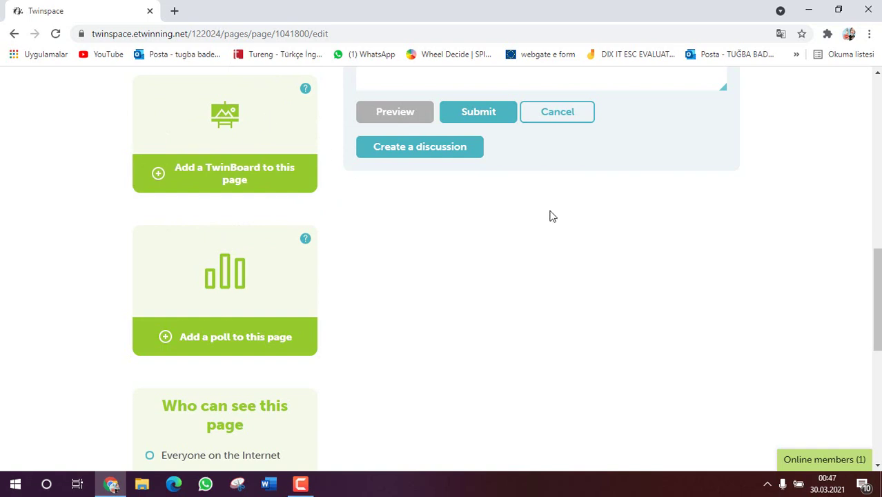
drag(877, 297, 878, 242)
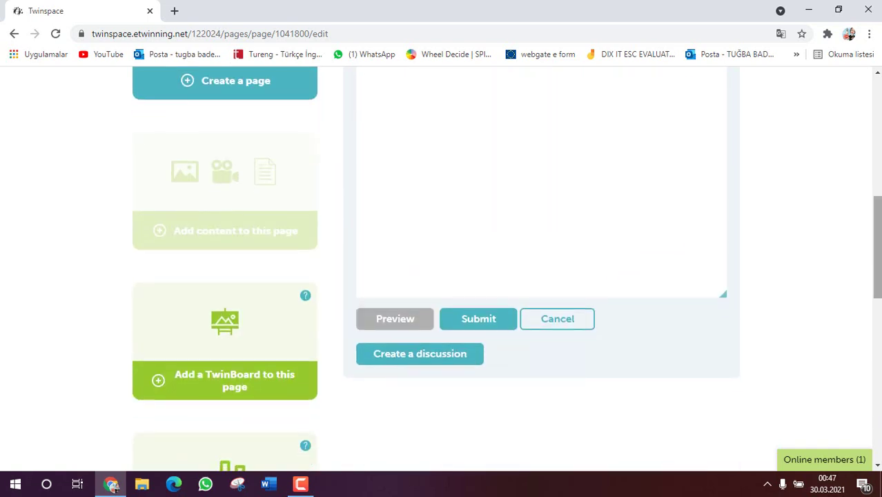
drag(878, 299, 878, 218)
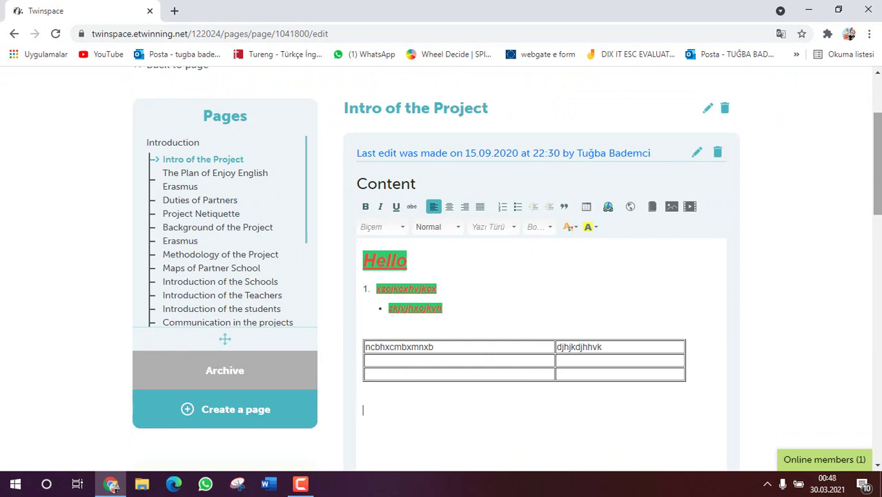
drag(878, 207, 878, 173)
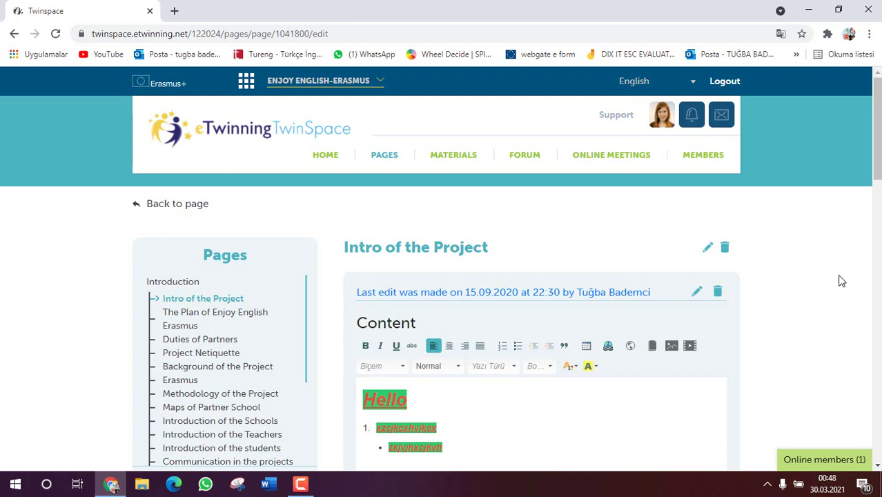
Browse both image albums and insert the portrait photo from the second album below the table
scroll(877, 172, down, 4)
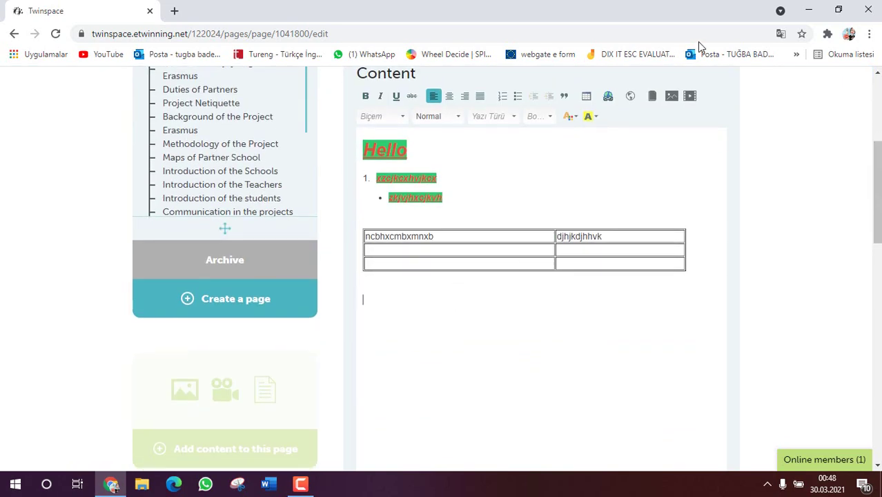
click(672, 92)
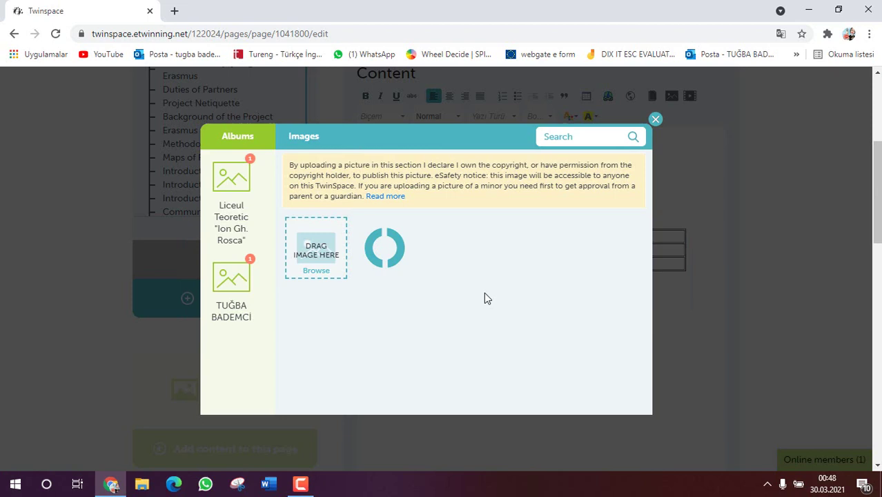
click(244, 208)
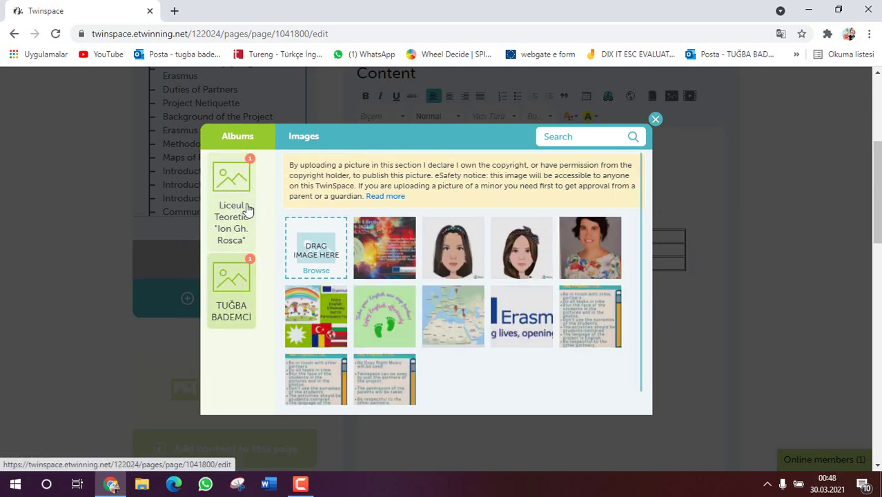
click(238, 314)
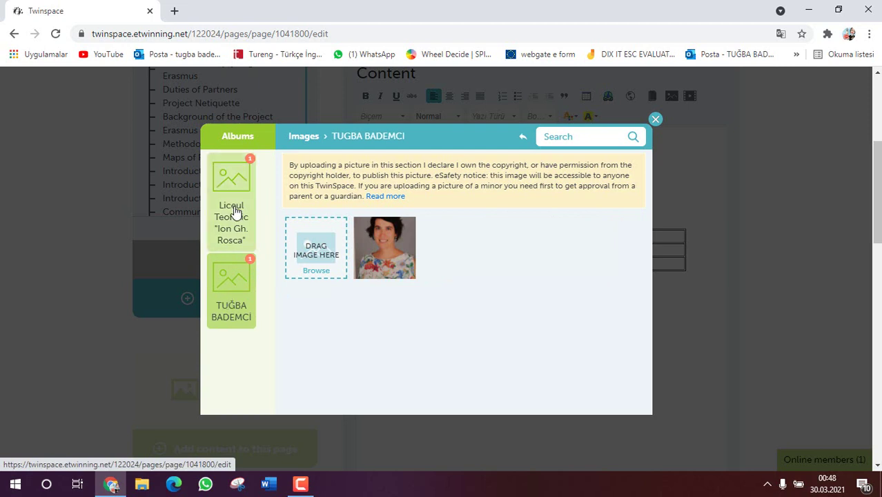
click(234, 210)
click(220, 303)
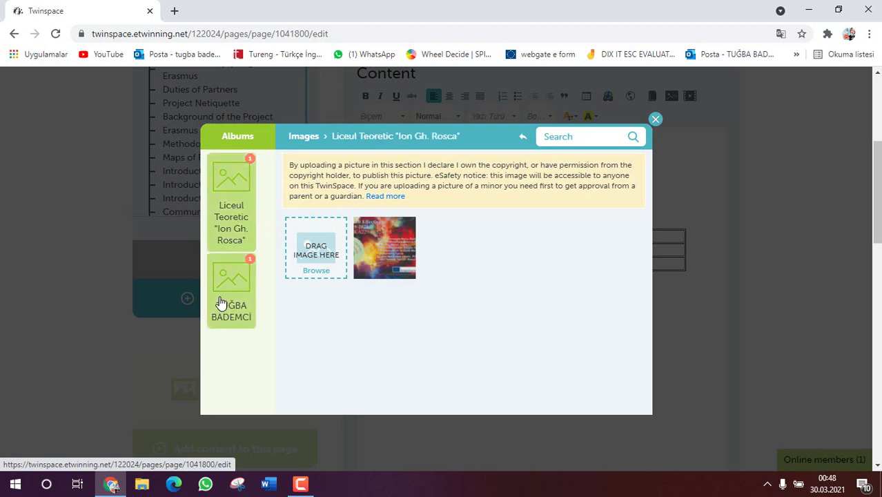
mouse_move(387, 254)
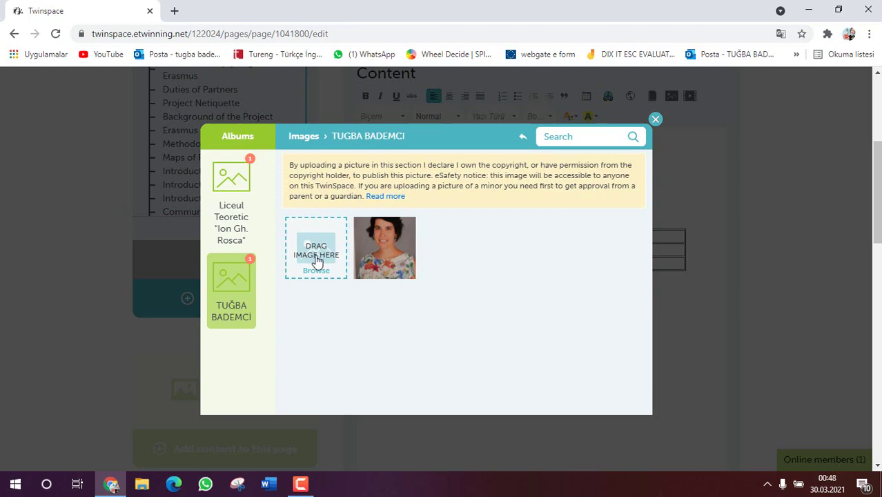
click(388, 253)
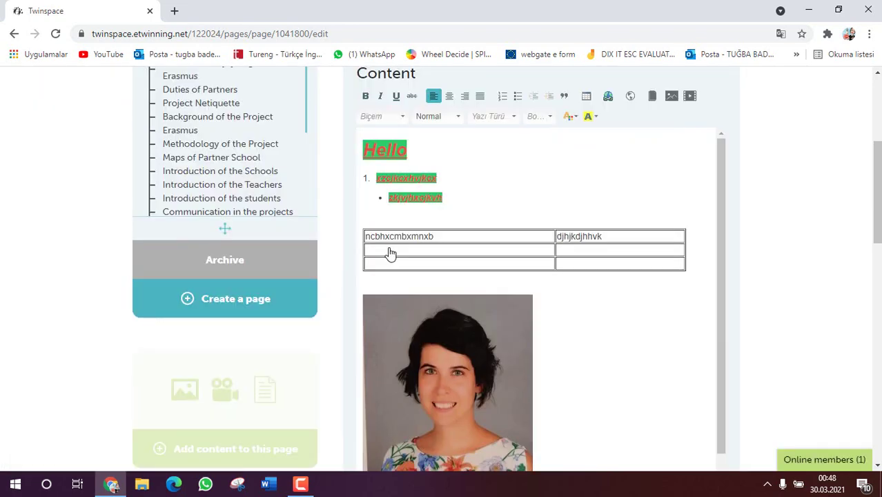
Discard all content edits on the Intro of the Project page
scroll(477, 396, down, 4)
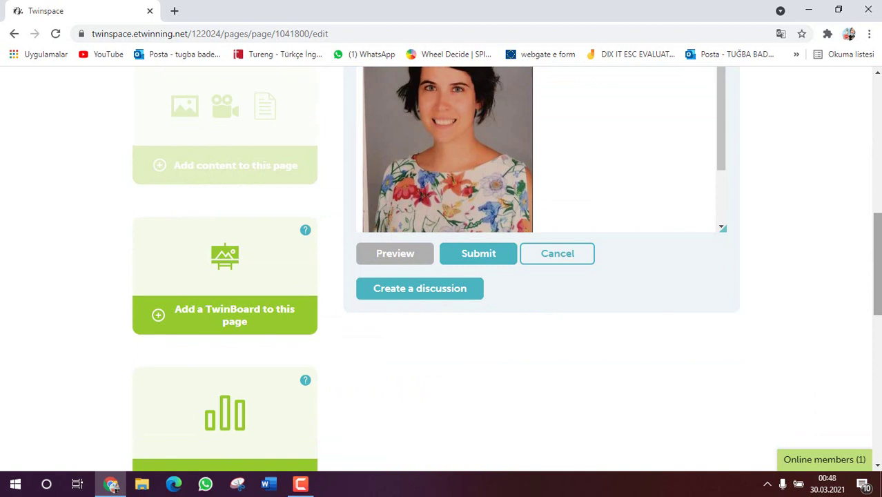
click(486, 261)
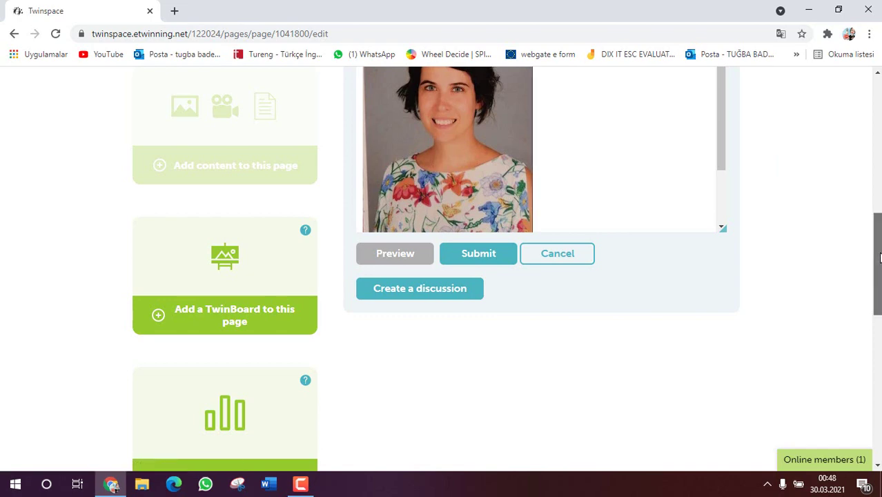
mouse_move(878, 256)
mouse_down()
mouse_move(880, 163)
mouse_move(874, 284)
mouse_move(871, 212)
mouse_move(873, 240)
mouse_up()
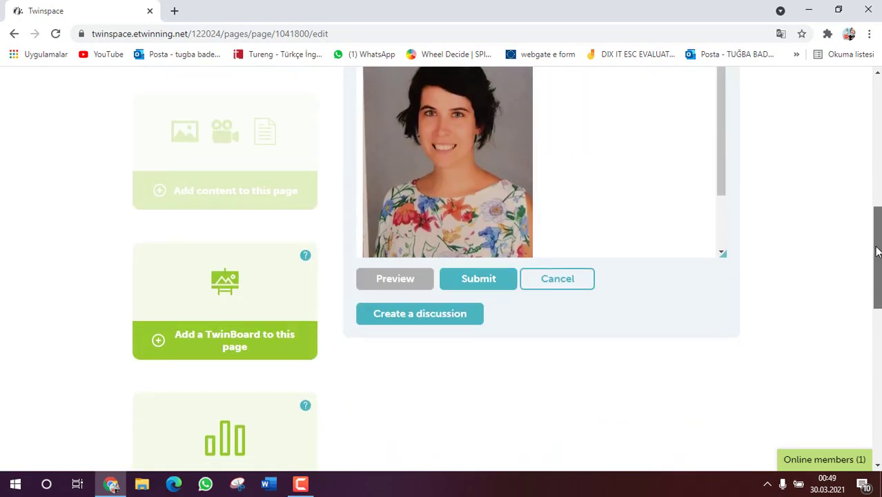
click(585, 278)
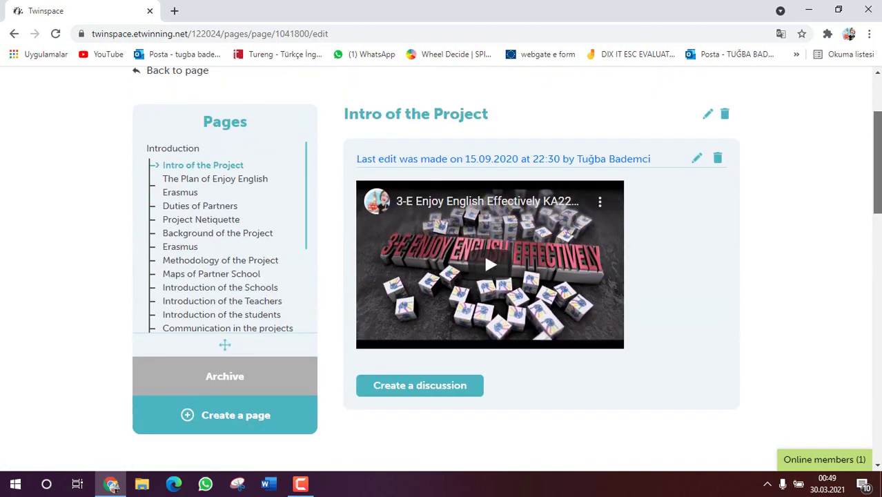
Reopen the page content for editing and look at the library of files that can be inserted
scroll(711, 173, up, 1)
click(696, 159)
scroll(661, 256, down, 1)
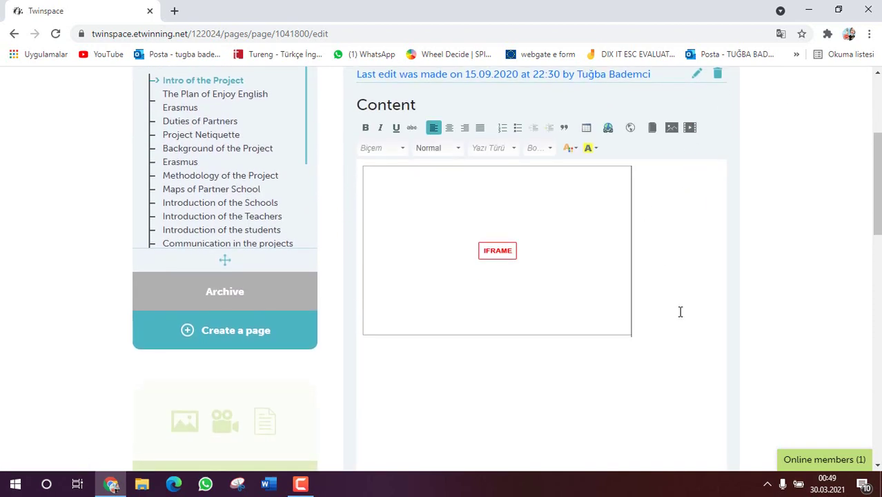
click(653, 128)
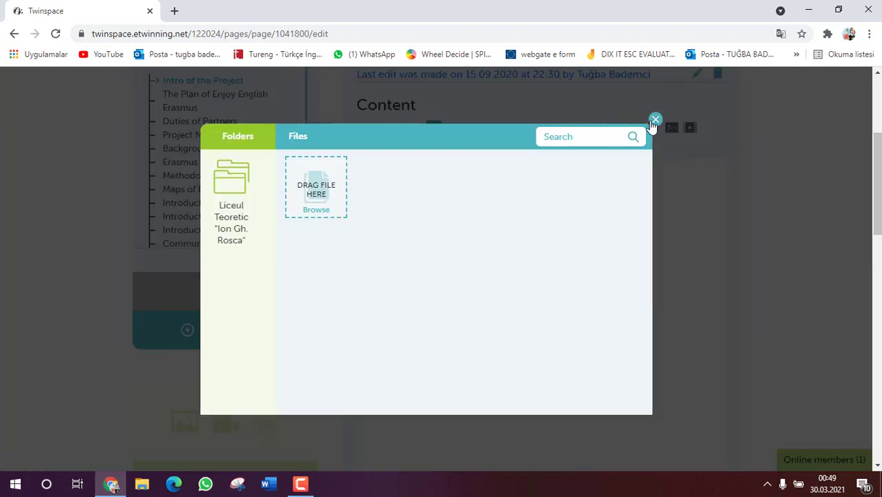
click(654, 121)
Insert the video "3-E ENJOY ENGLISH EFFECTIVELY KA229 PROJECT INTRODUCTION" from the video library below the existing one
click(691, 128)
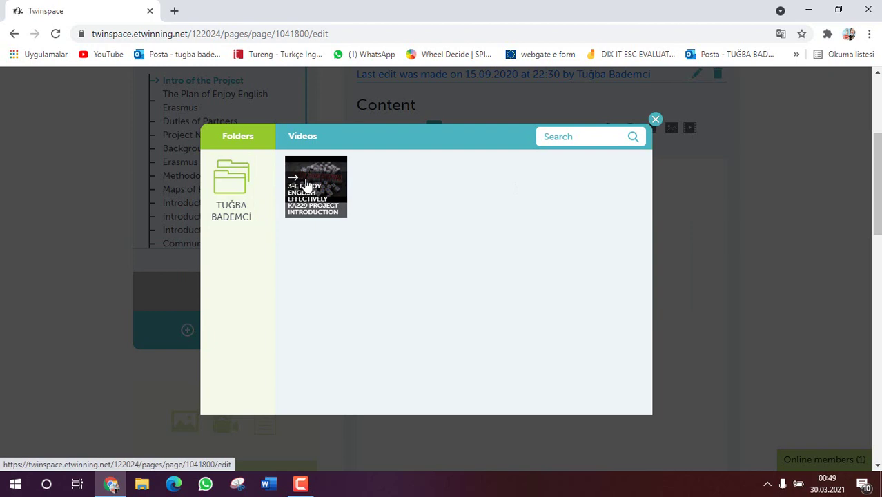
click(307, 185)
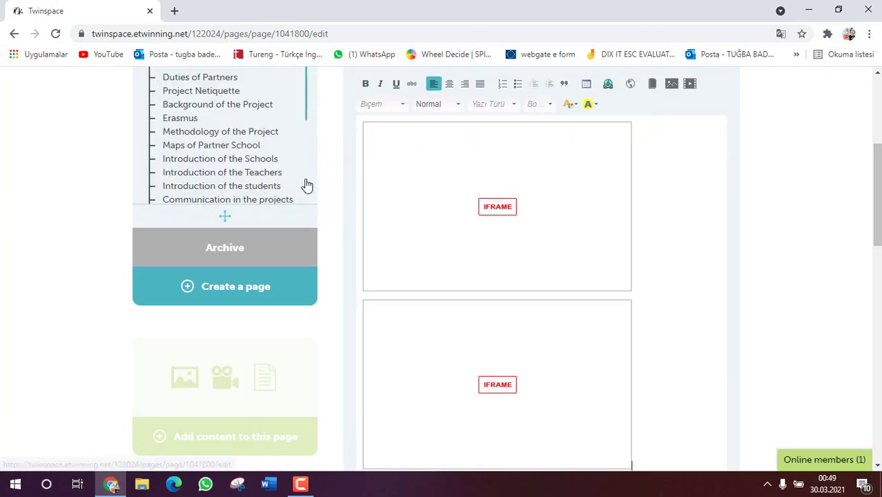
scroll(660, 350, down, 2)
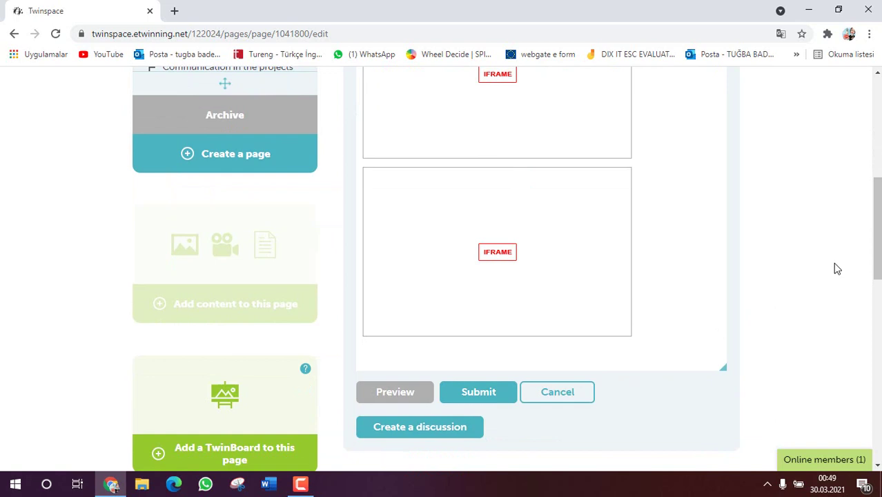
Review the display text and URL fields for adding a link, leave them empty and discard the page content edits
scroll(876, 228, up, 3)
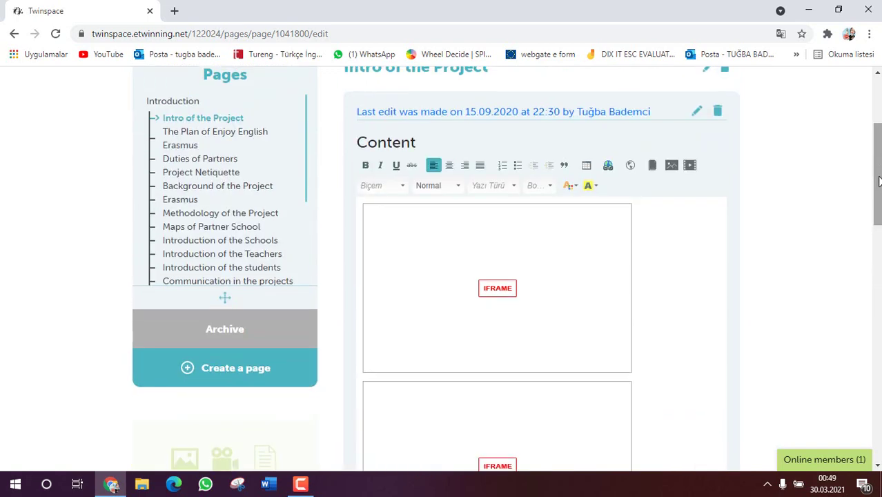
click(609, 166)
click(410, 220)
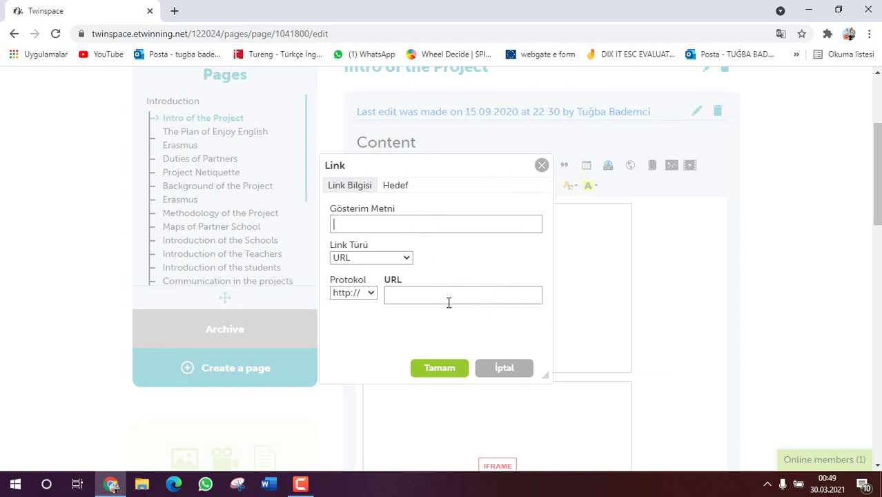
click(449, 302)
click(383, 224)
click(524, 372)
drag(874, 159, 874, 252)
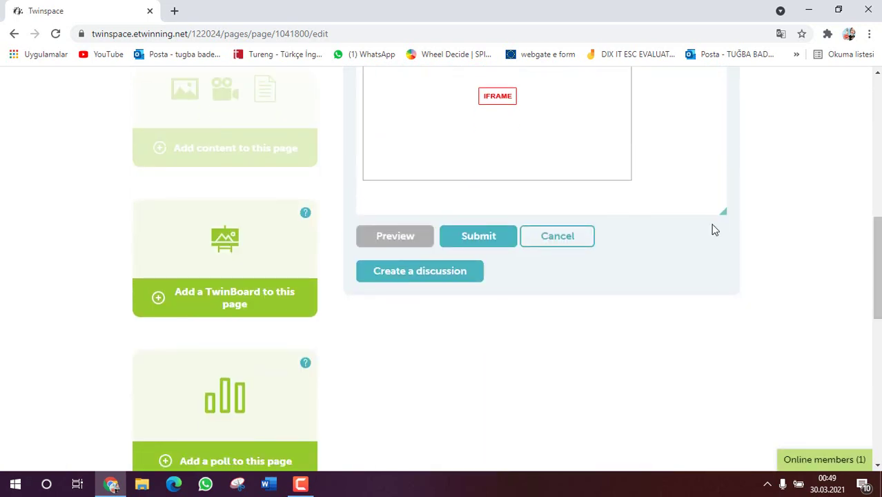
click(583, 239)
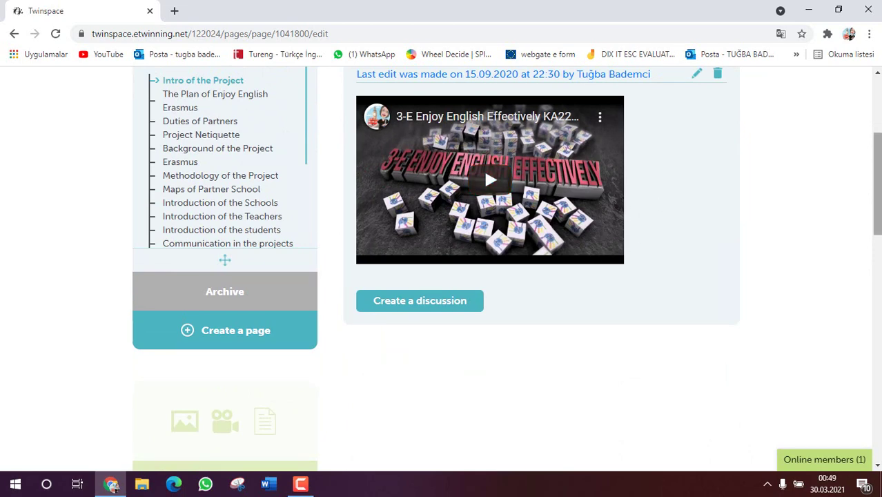
Add a TwinBoard titled "example" to the Intro of the Project page
drag(875, 159, 875, 241)
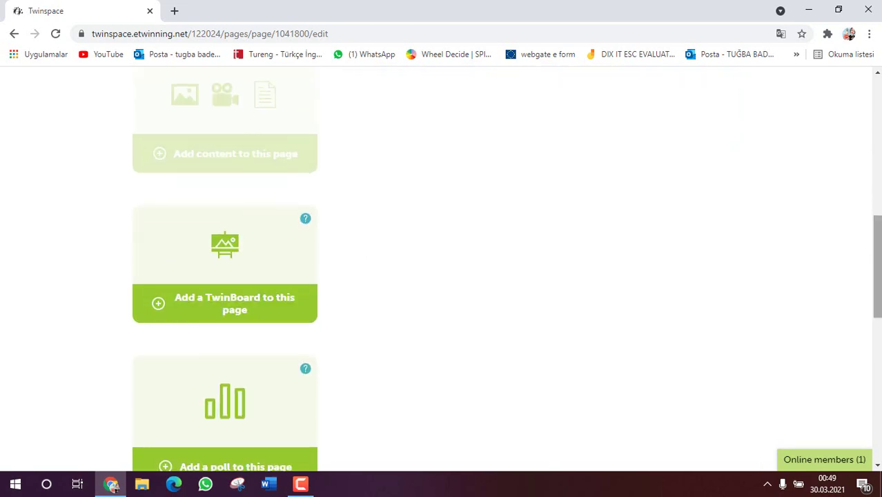
click(233, 311)
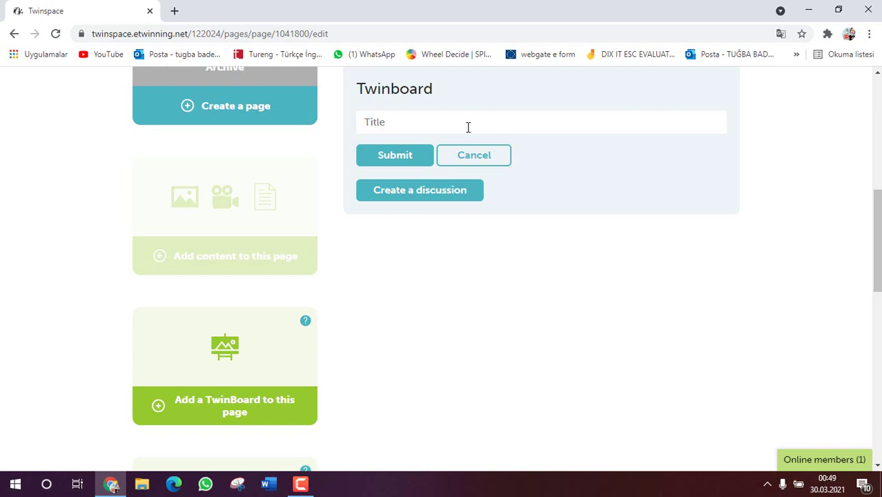
click(468, 127)
text(example)
click(421, 156)
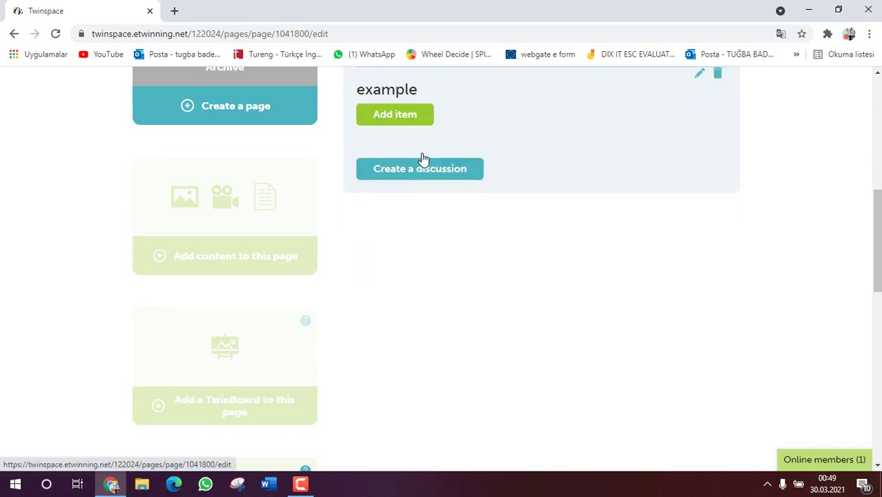
Start a new item in the "example" TwinBoard, titled with the teacher's name and "Yenişehir Belediyesi Science and Art Center" and described as "Certicifcates"
scroll(532, 259, up, 5)
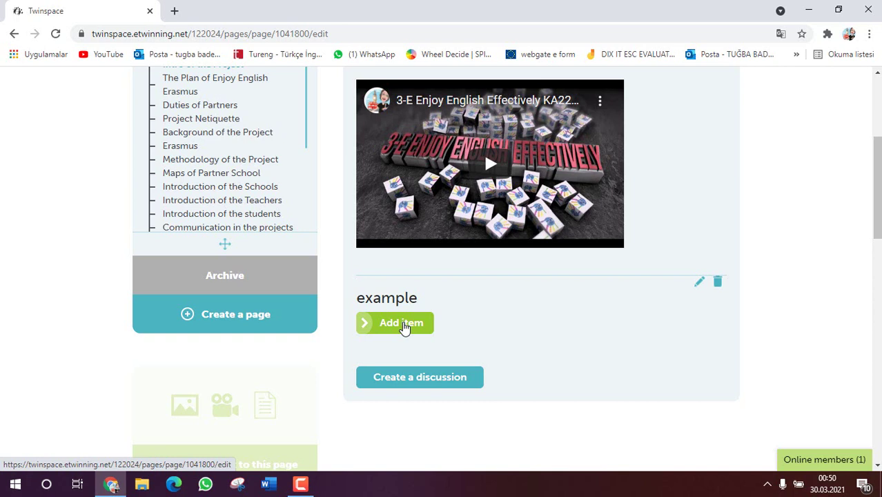
click(405, 324)
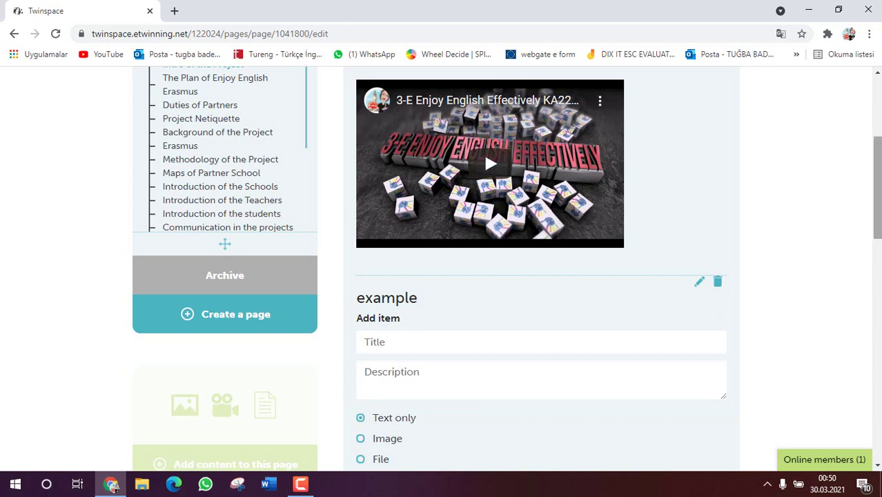
scroll(863, 263, down, 3)
click(405, 172)
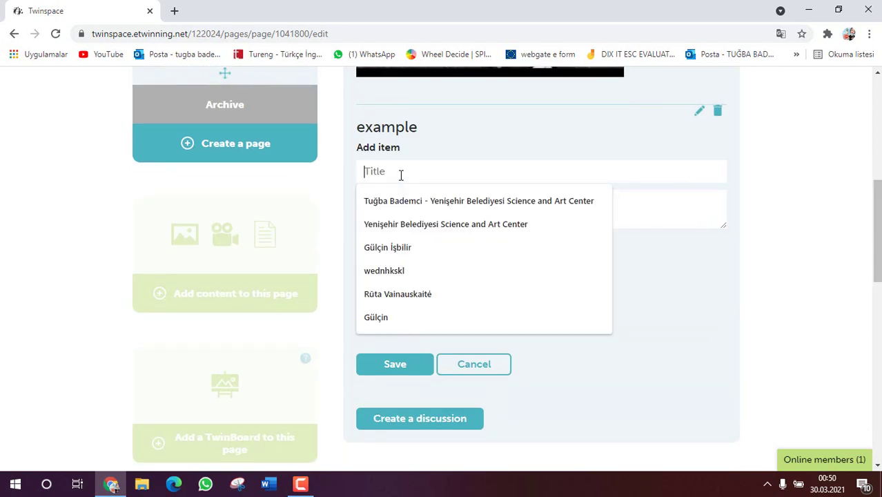
click(453, 201)
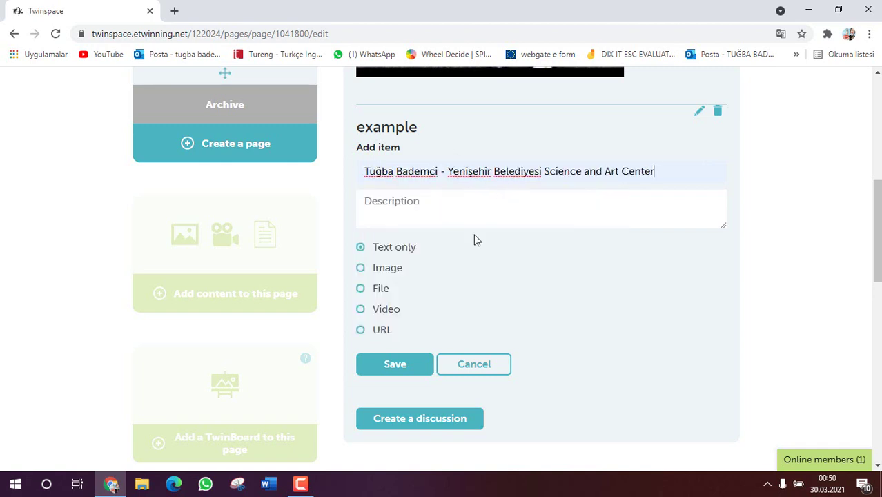
click(468, 217)
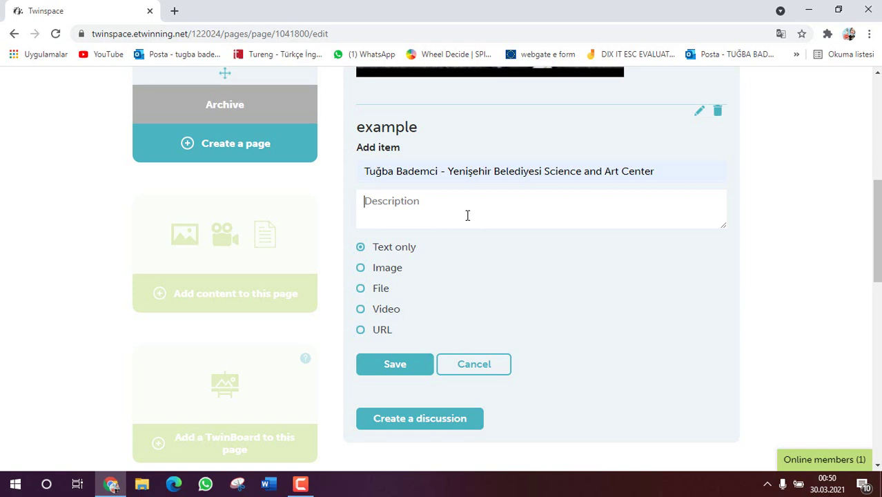
text(Certicif)
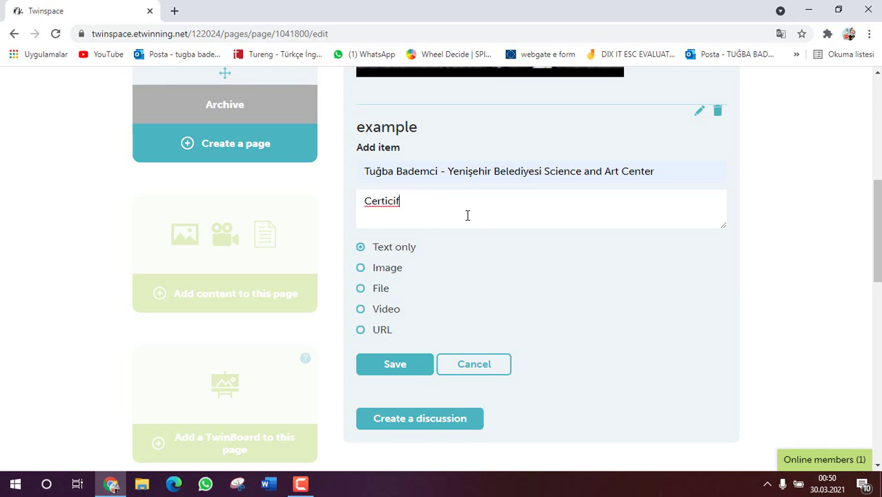
text(cates)
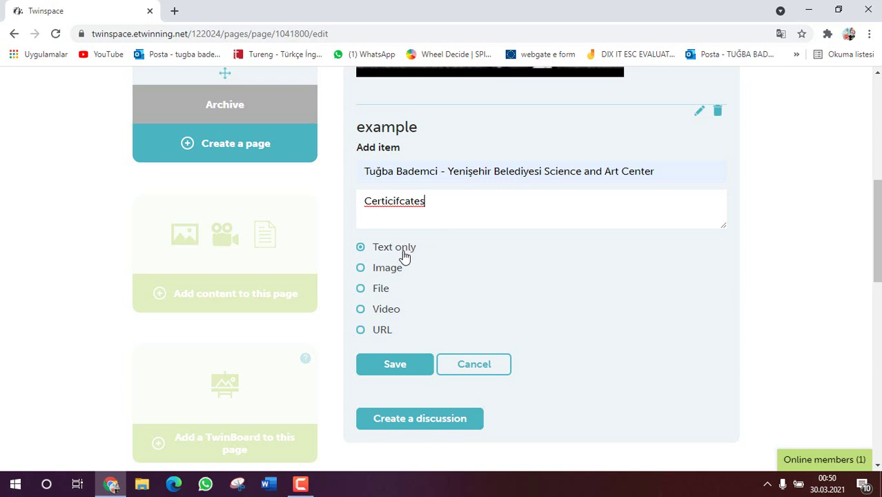
Set the TwinBoard item's content type to Image and look at the image library without choosing a picture
click(388, 273)
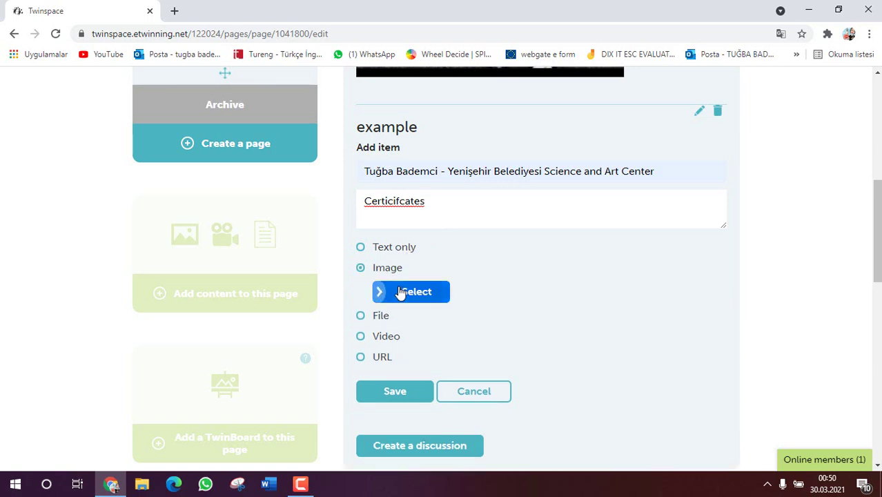
click(398, 292)
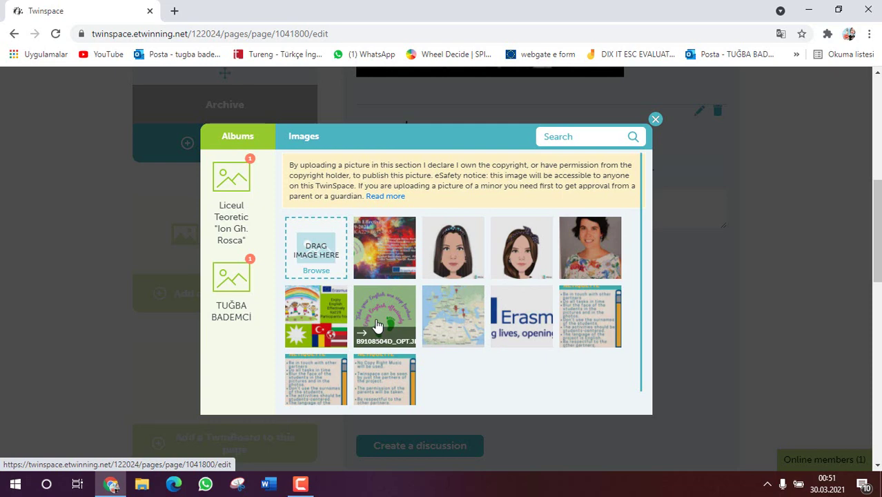
click(655, 119)
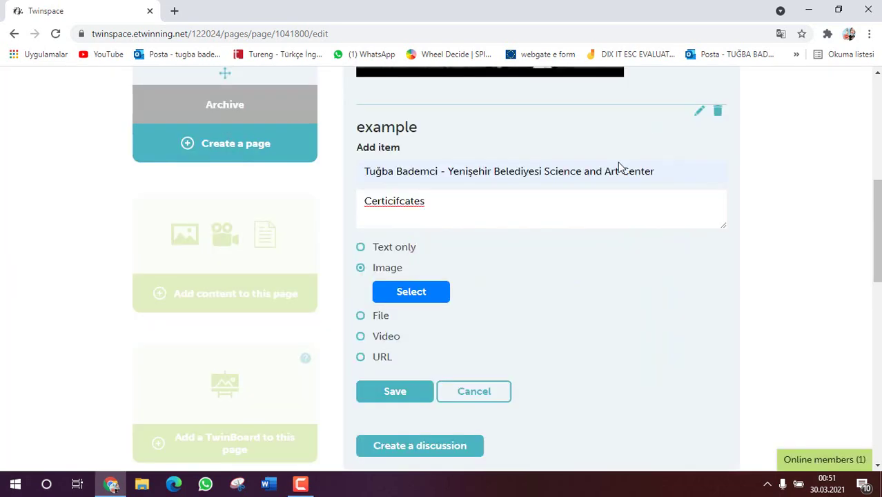
click(423, 299)
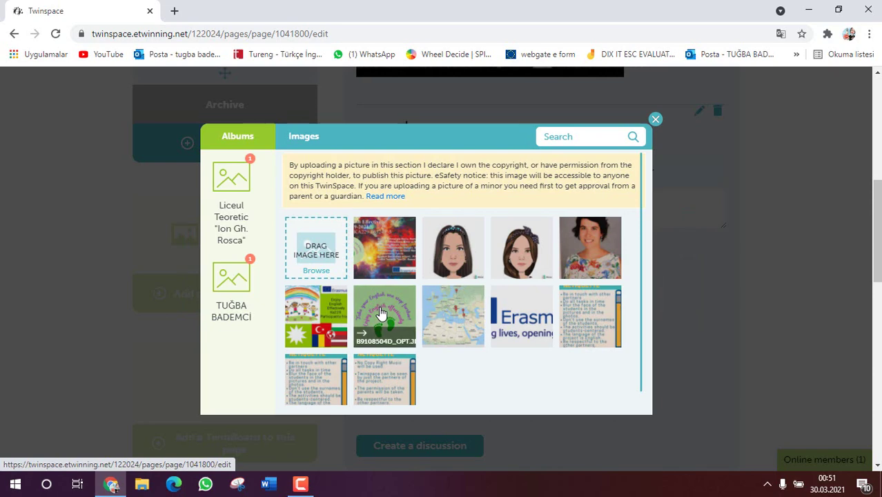
triple_click(656, 122)
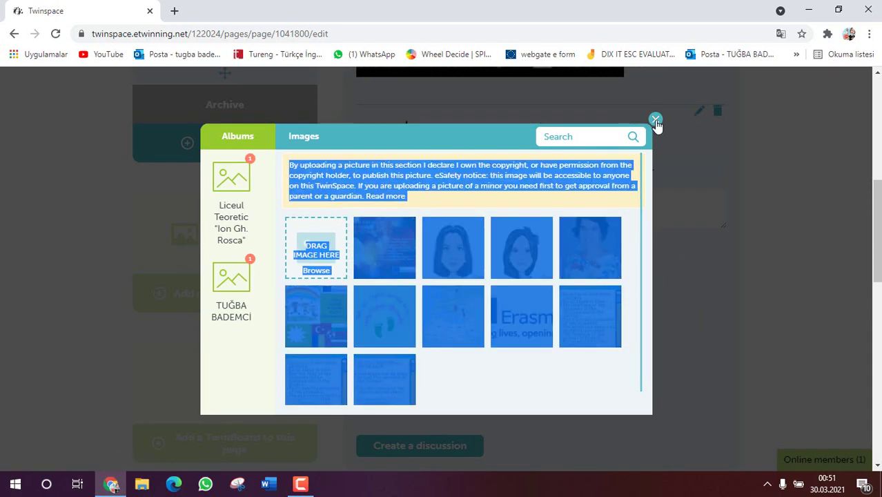
click(655, 122)
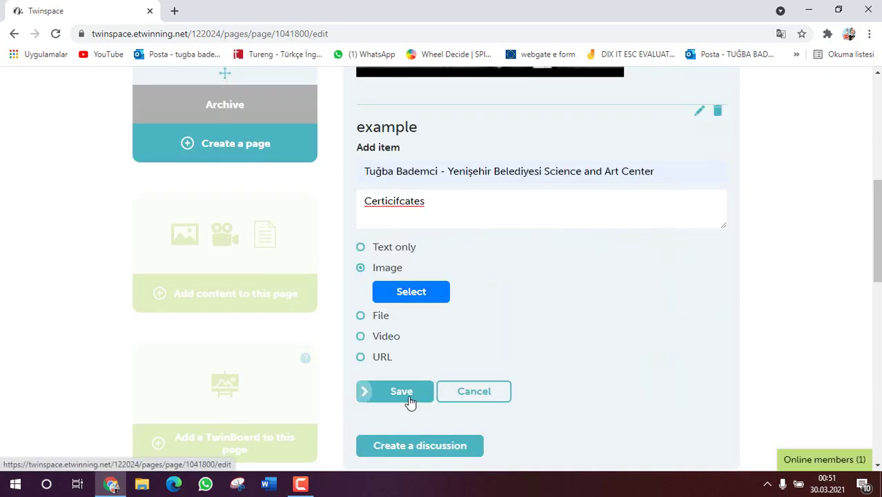
Review the File, Video and URL content types for the TwinBoard item, leaving Video selected with an empty address
click(384, 317)
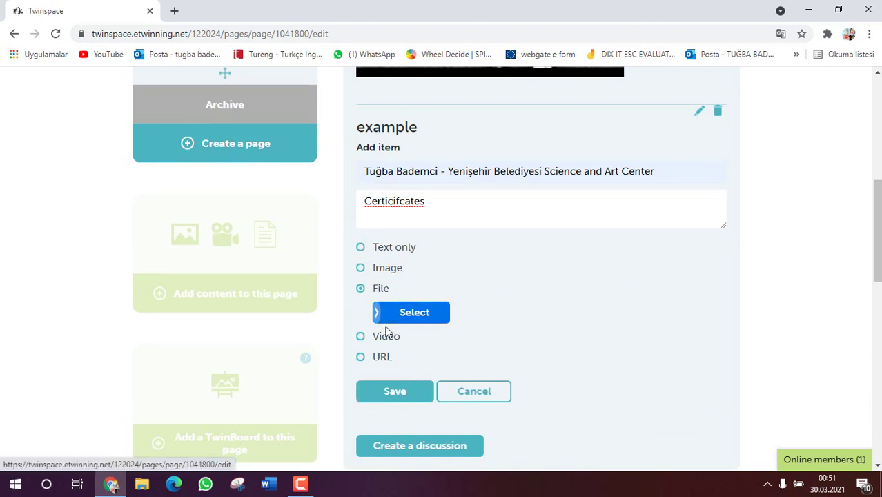
click(386, 338)
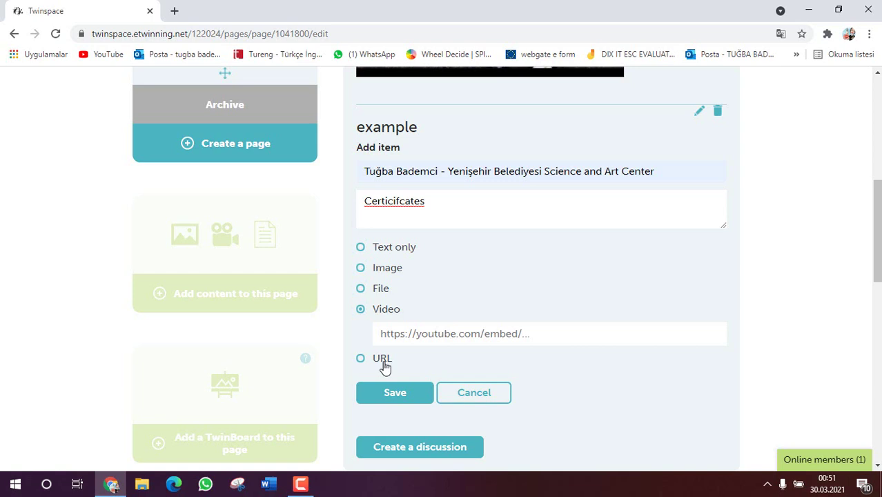
click(384, 362)
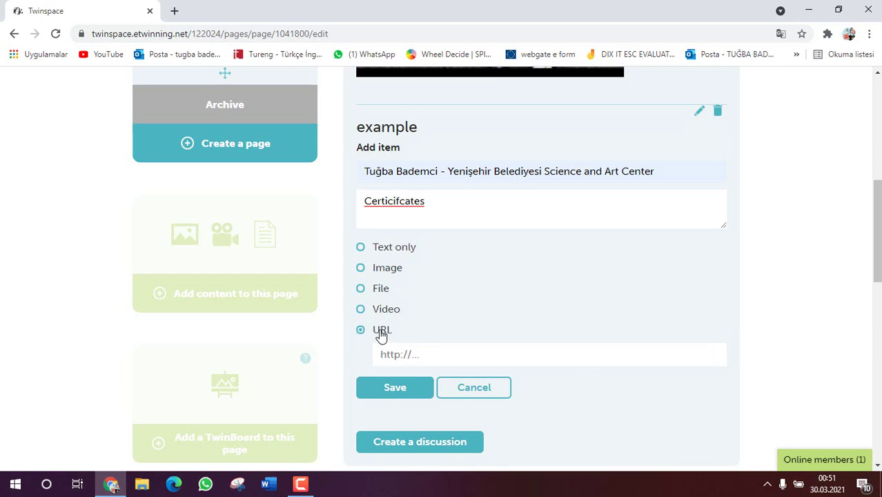
click(409, 351)
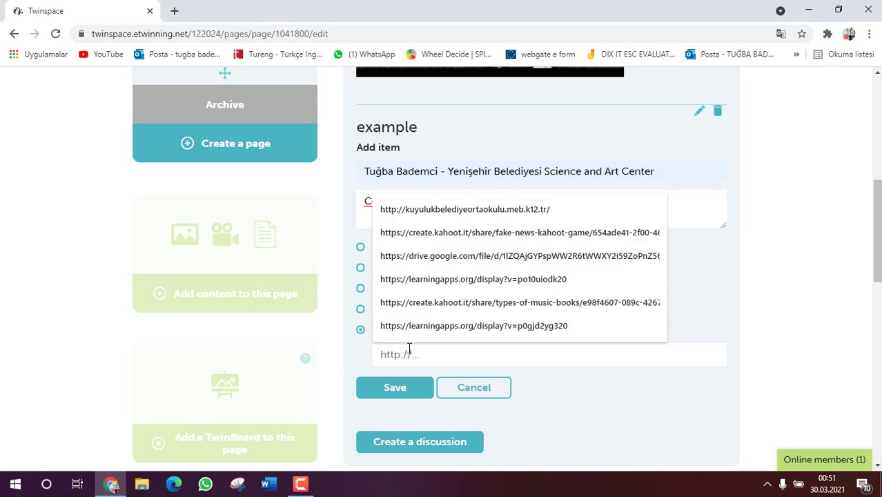
click(355, 362)
click(387, 319)
click(413, 327)
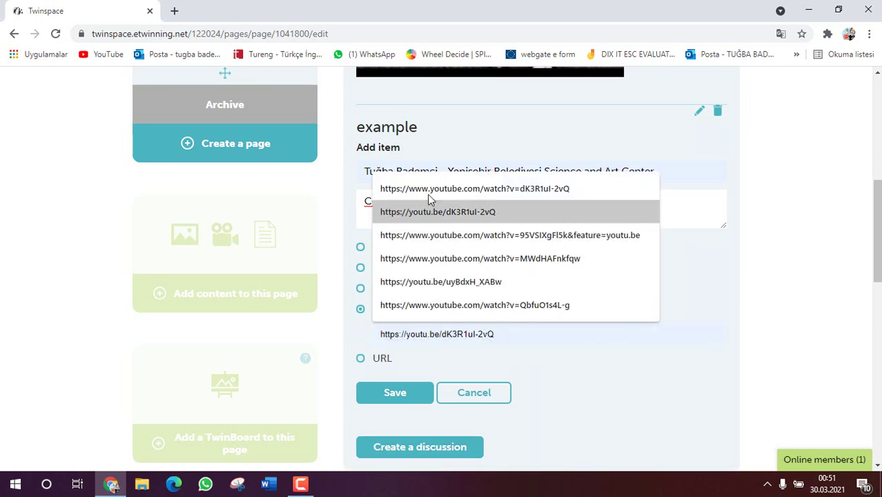
click(352, 351)
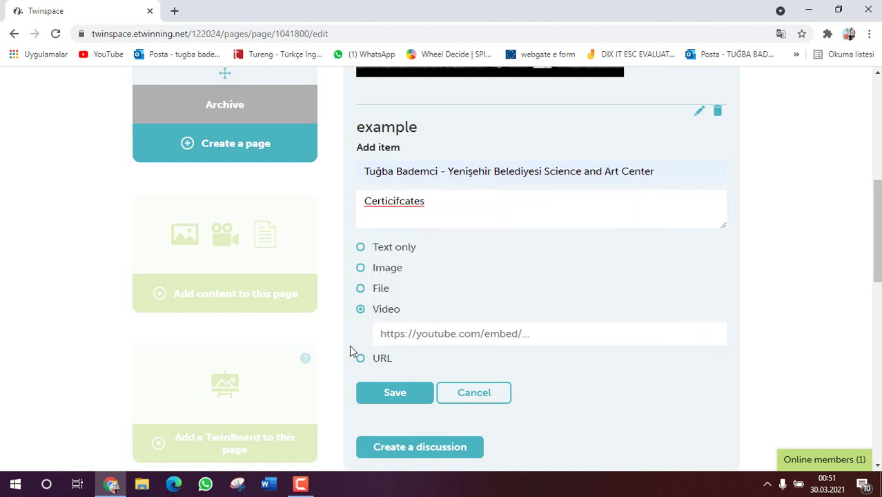
click(407, 393)
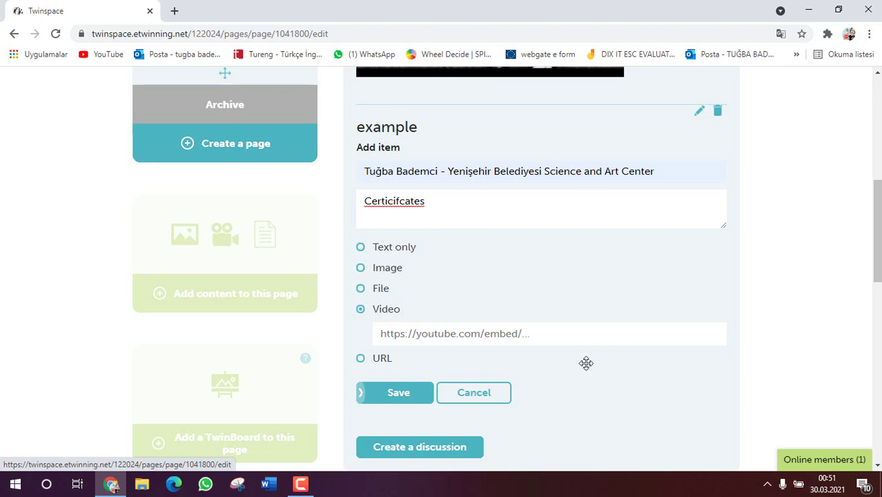
Look over the poll and page access options, and save the page's visibility as TwinSpace members
scroll(470, 325, down, 2)
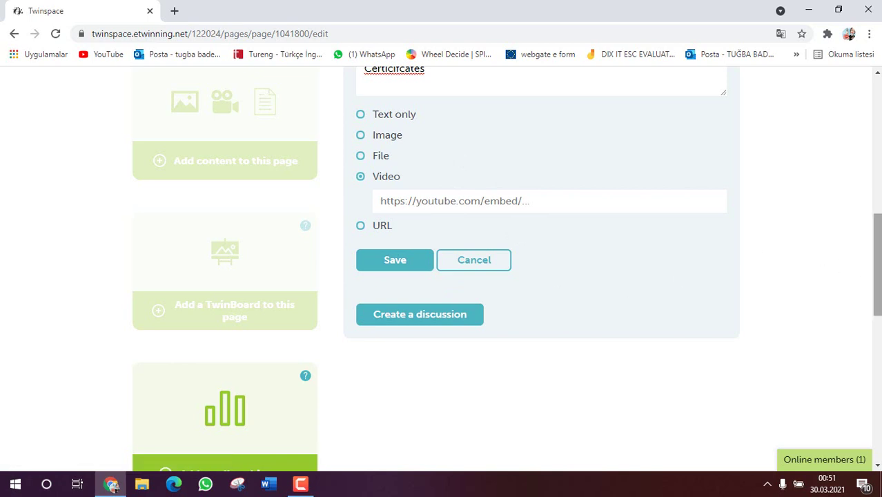
drag(876, 284, 877, 368)
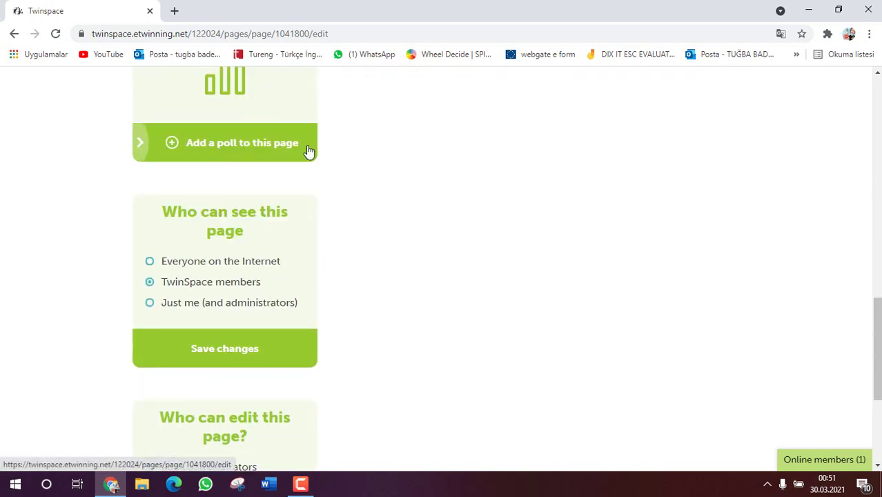
drag(877, 345, 878, 156)
scroll(860, 200, down, 3)
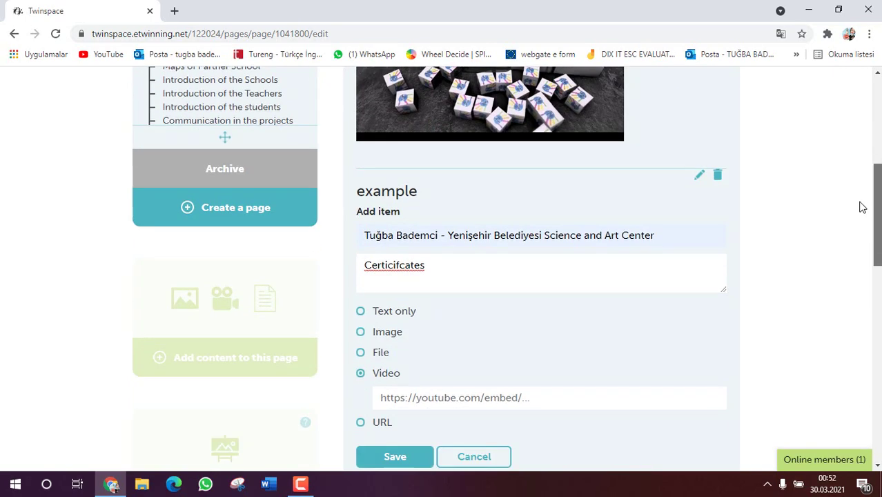
scroll(861, 205, up, 3)
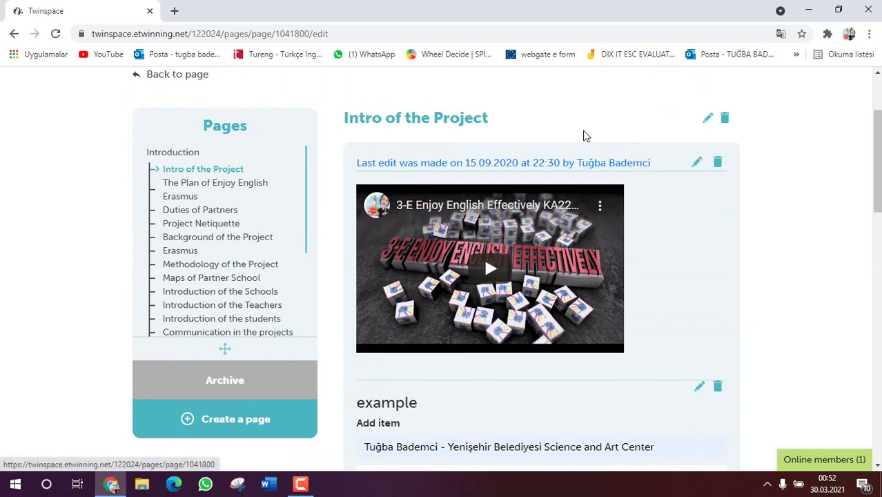
click(696, 163)
scroll(697, 169, down, 10)
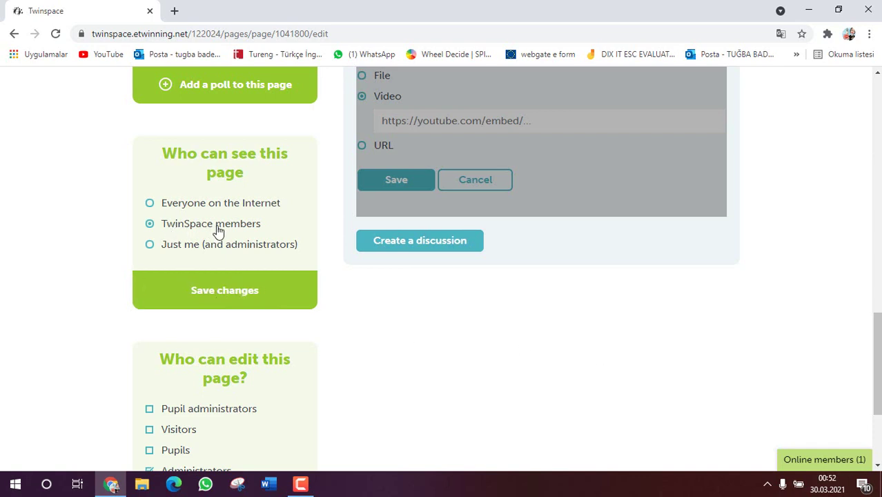
click(252, 290)
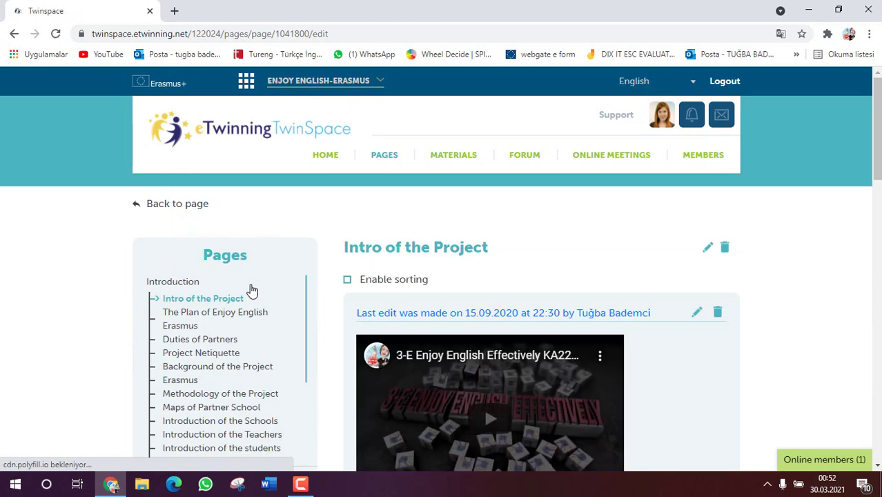
Delete the "example" TwinBoard from the Intro of the Project page
drag(880, 135, 875, 306)
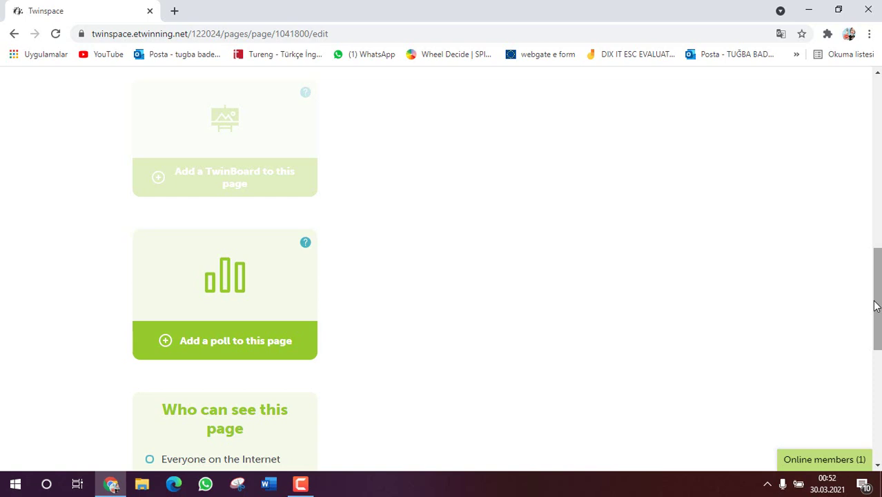
drag(880, 316, 875, 207)
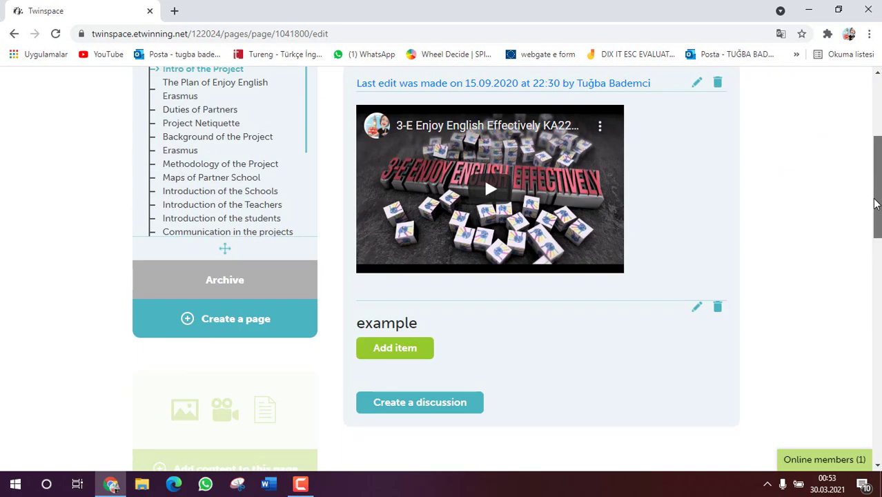
click(722, 312)
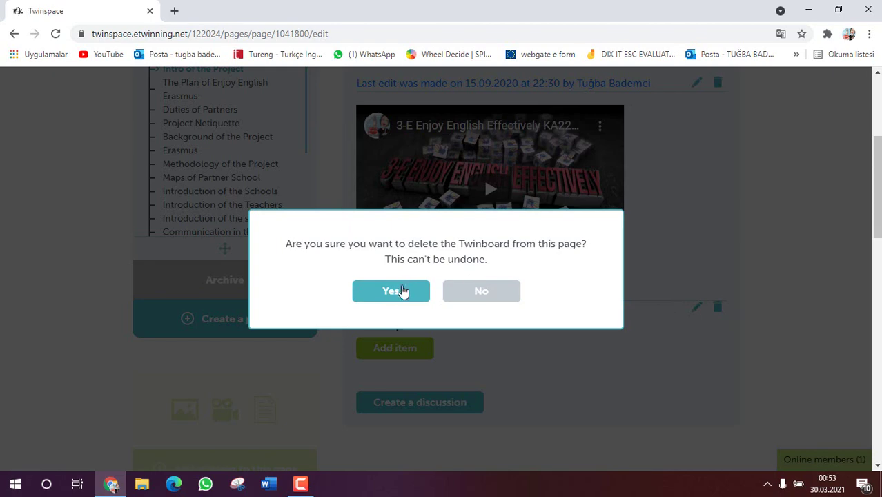
click(406, 291)
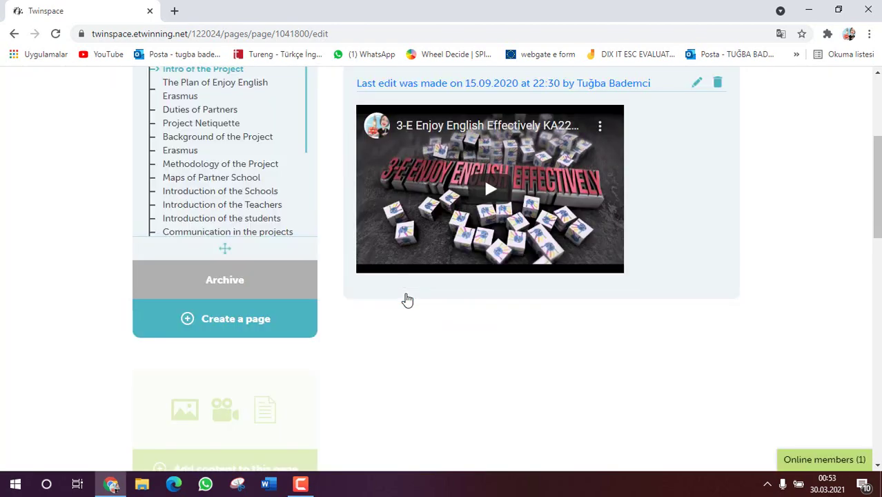
drag(875, 207, 875, 158)
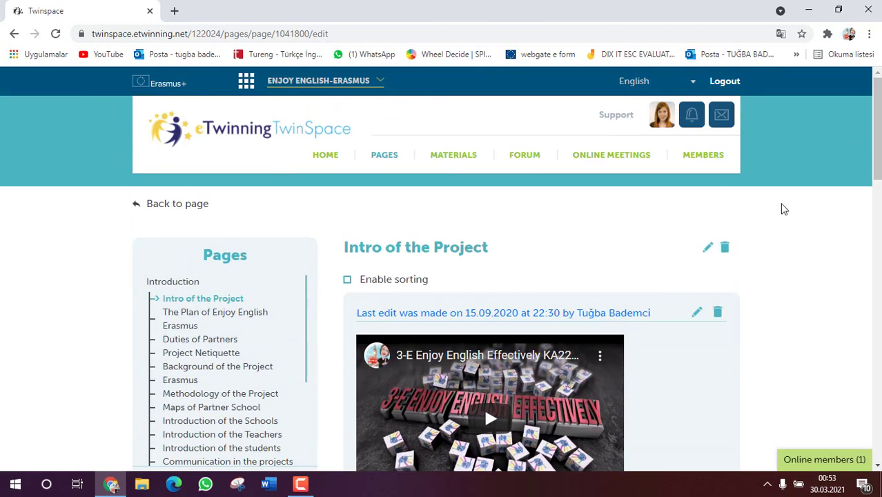
Visit the project's home page and look at the list of pages in the Pages section
click(325, 158)
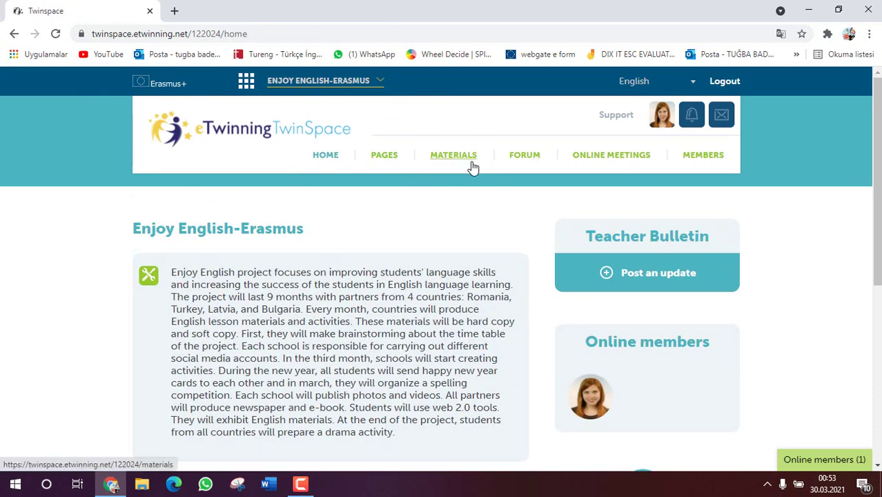
click(384, 158)
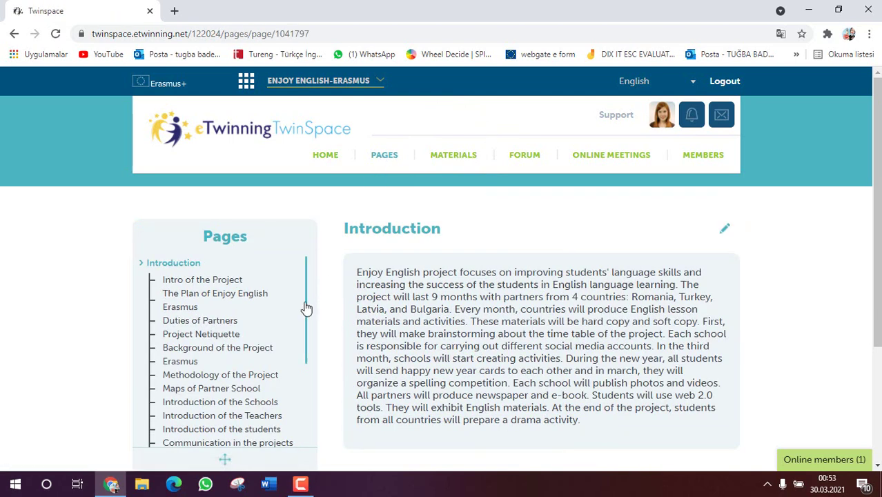
mouse_move(306, 308)
mouse_down()
mouse_move(321, 431)
mouse_move(312, 293)
mouse_up()
scroll(877, 276, down, 1)
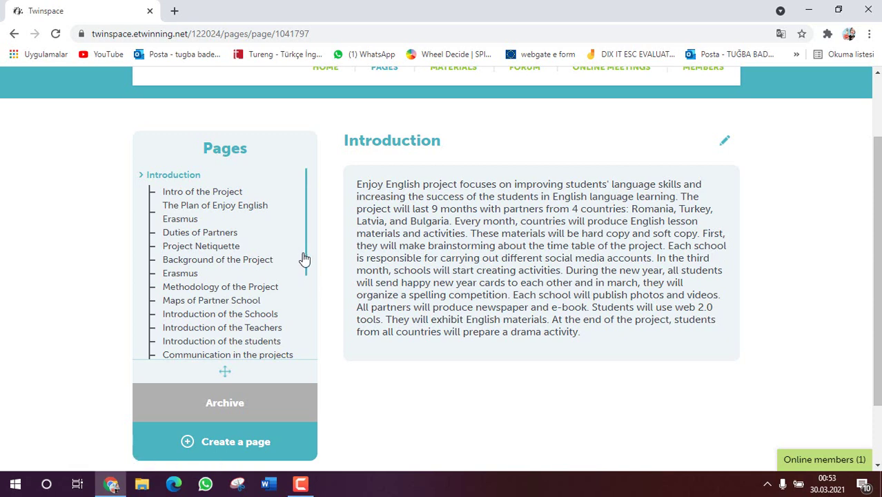
drag(304, 259, 289, 191)
scroll(289, 192, up, 3)
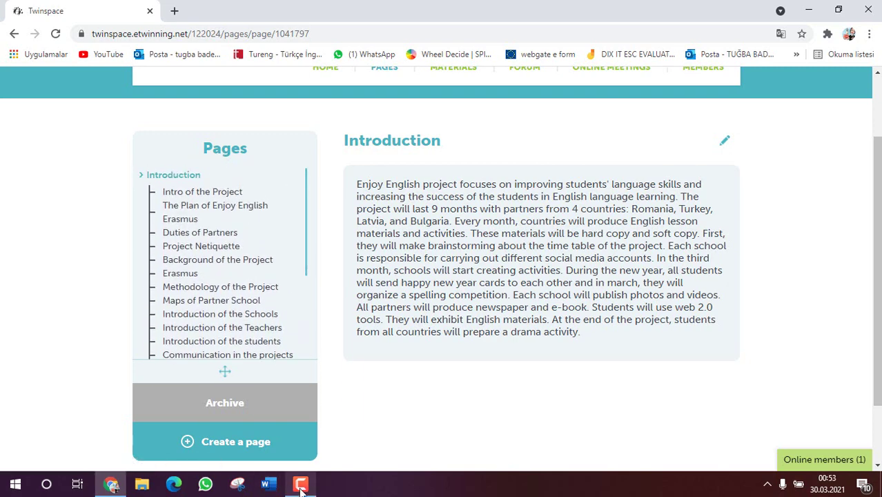